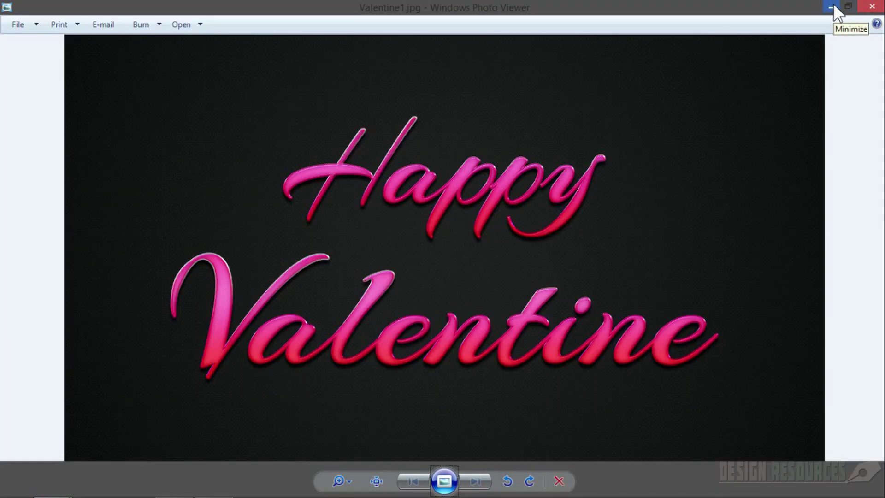
Minimize the Valentine example image and scroll through Font Squirrel's Arizonia script font page.
{"action": "left_click", "coordinate": [833, 5]}
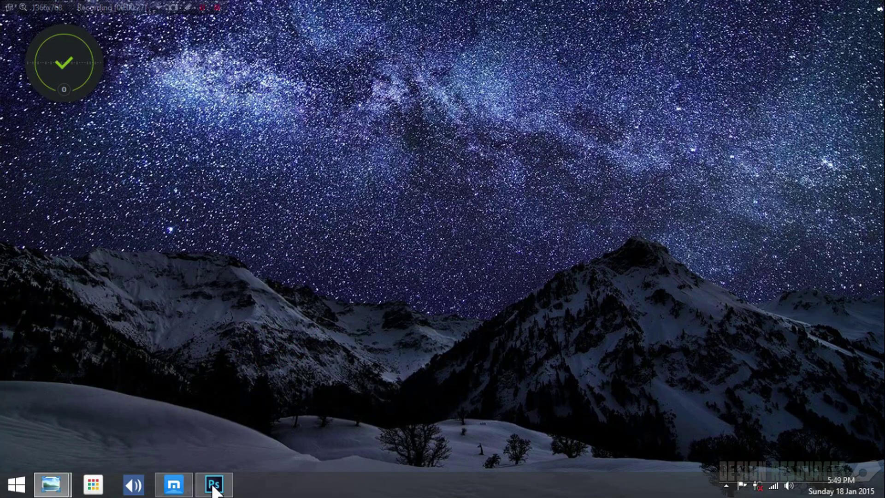
{"action": "mouse_move", "coordinate": [174, 484]}
{"action": "left_click", "coordinate": [194, 398]}
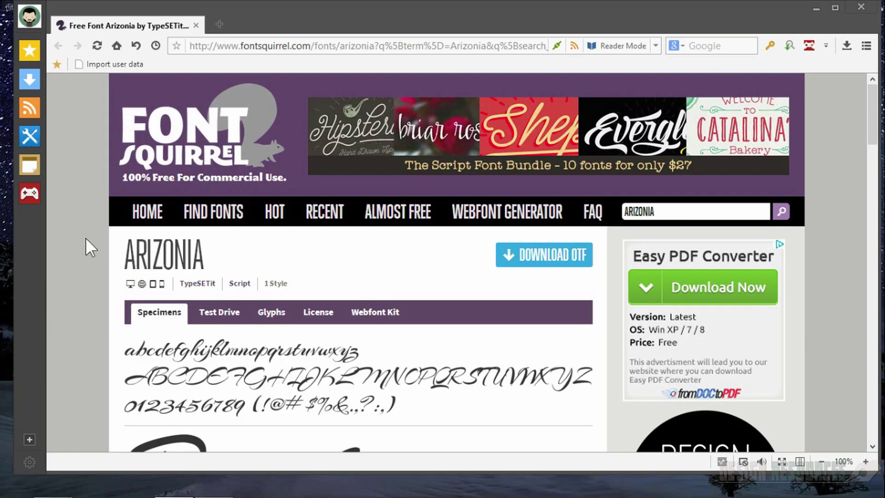
{"action": "scroll", "coordinate": [89, 247], "scroll_direction": "down", "scroll_amount": 3}
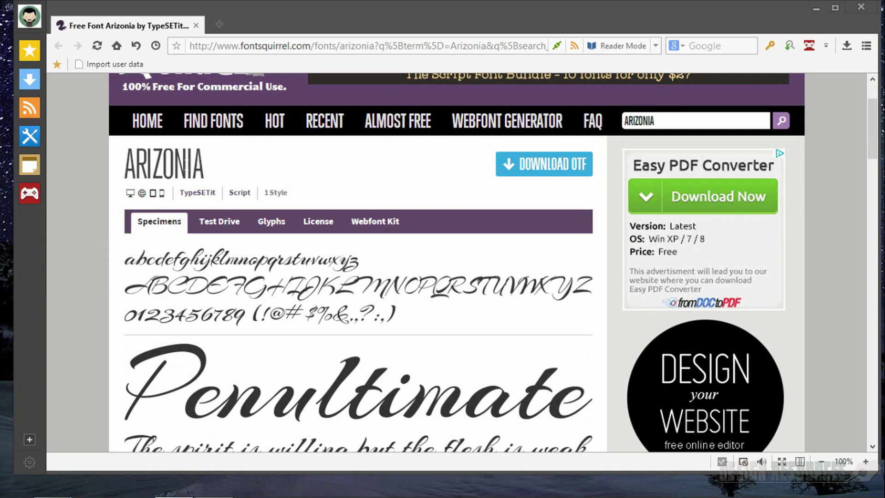
{"action": "scroll", "coordinate": [190, 172], "scroll_direction": "down", "scroll_amount": 8}
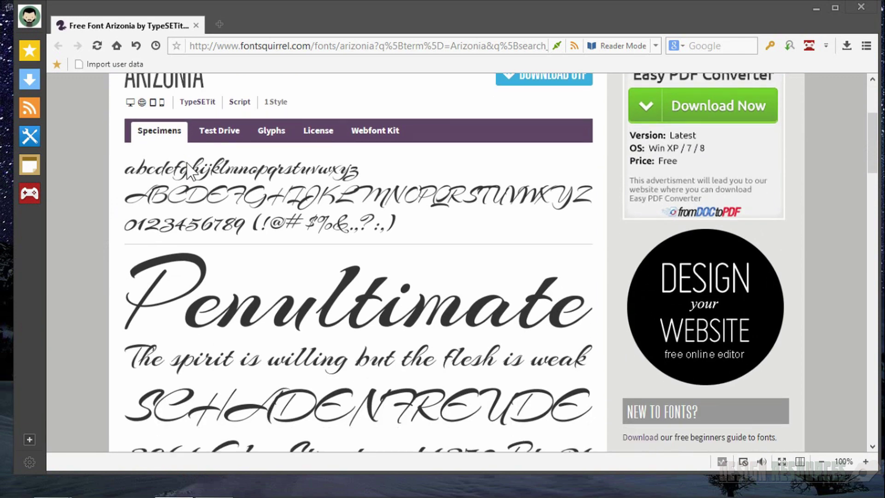
{"action": "scroll", "coordinate": [191, 172], "scroll_direction": "down", "scroll_amount": 3}
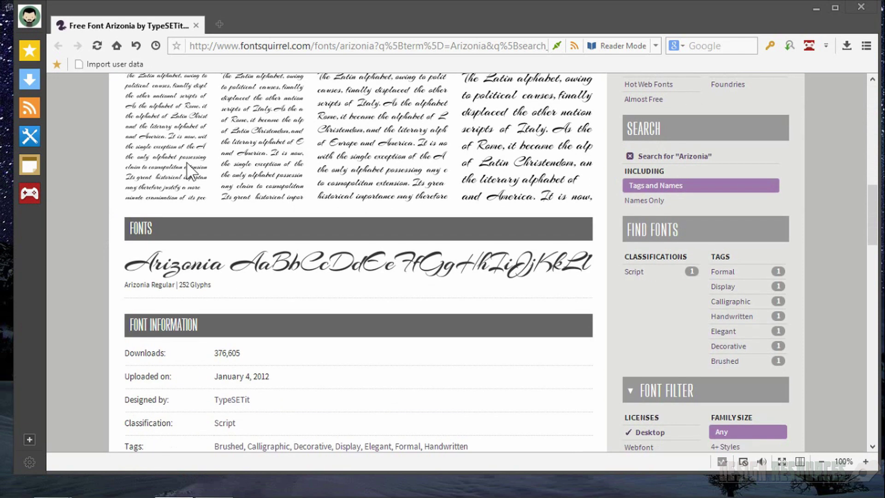
{"action": "scroll", "coordinate": [187, 164], "scroll_direction": "down", "scroll_amount": 2}
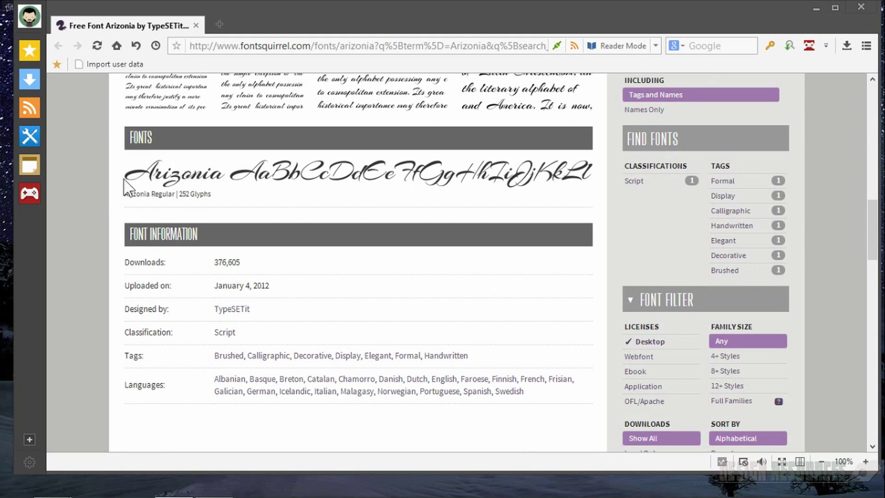
{"action": "scroll", "coordinate": [125, 182], "scroll_direction": "down", "scroll_amount": 9}
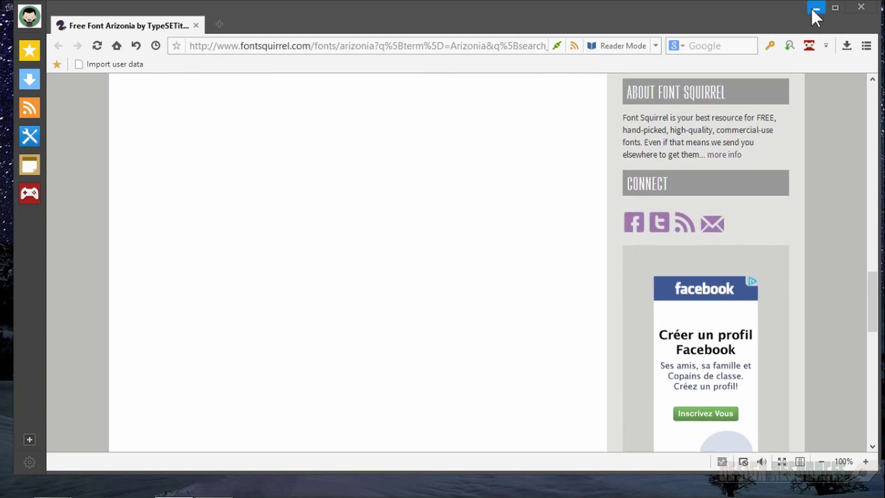
Return to Photoshop and create a new 1920 × 1080 px, 72 ppi white document.
{"action": "left_click", "coordinate": [811, 7]}
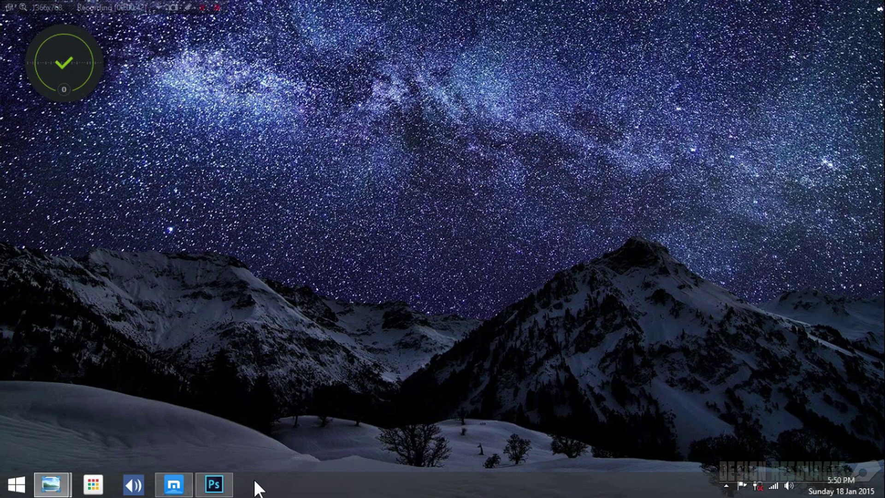
{"action": "left_click", "coordinate": [231, 487]}
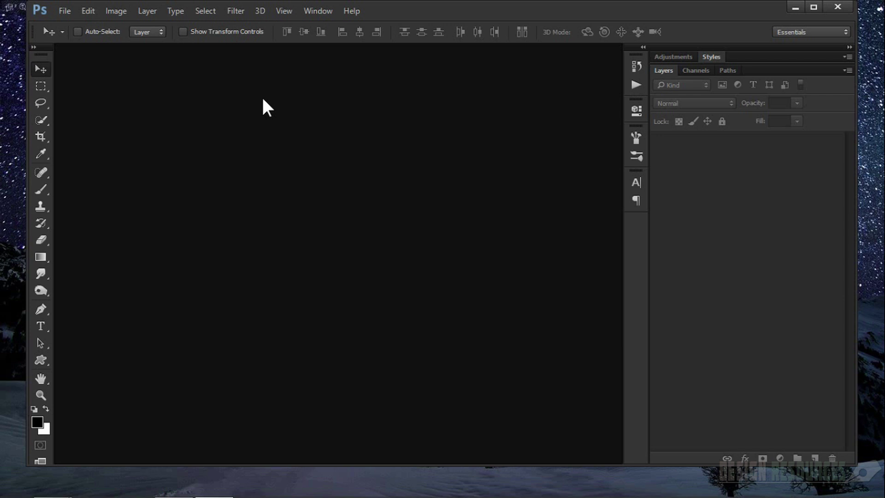
{"action": "left_click", "coordinate": [65, 10]}
{"action": "left_click", "coordinate": [69, 23]}
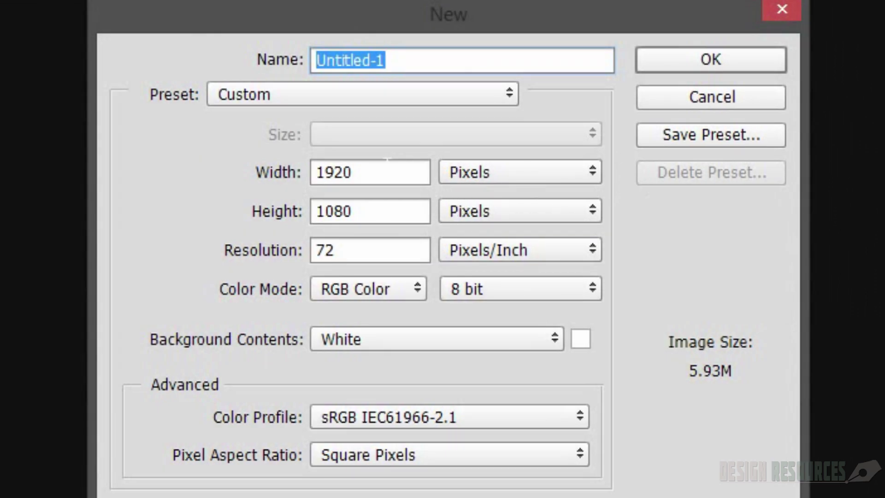
{"action": "left_click_drag", "start_coordinate": [385, 172], "coordinate": [318, 172]}
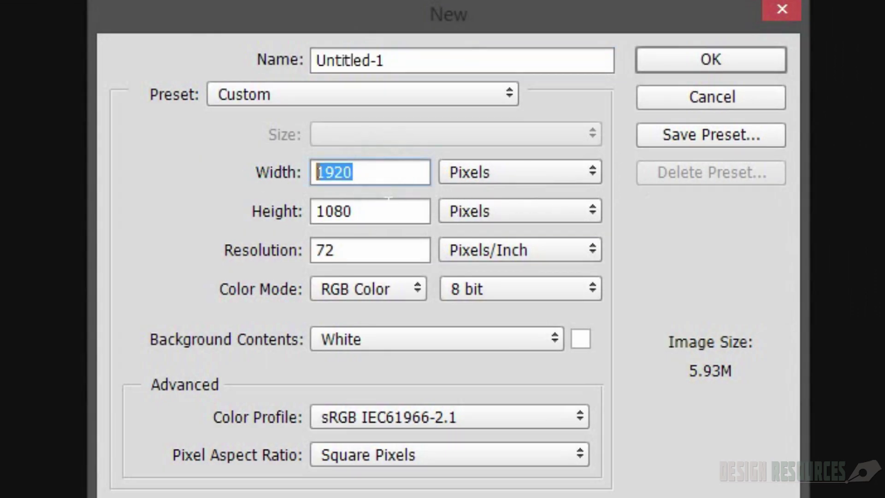
{"action": "left_click_drag", "start_coordinate": [386, 210], "coordinate": [318, 211]}
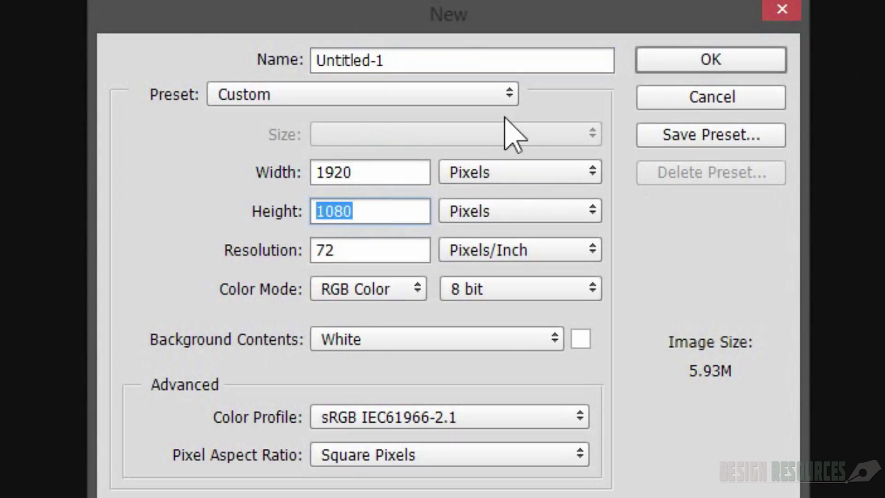
{"action": "left_click", "coordinate": [702, 57]}
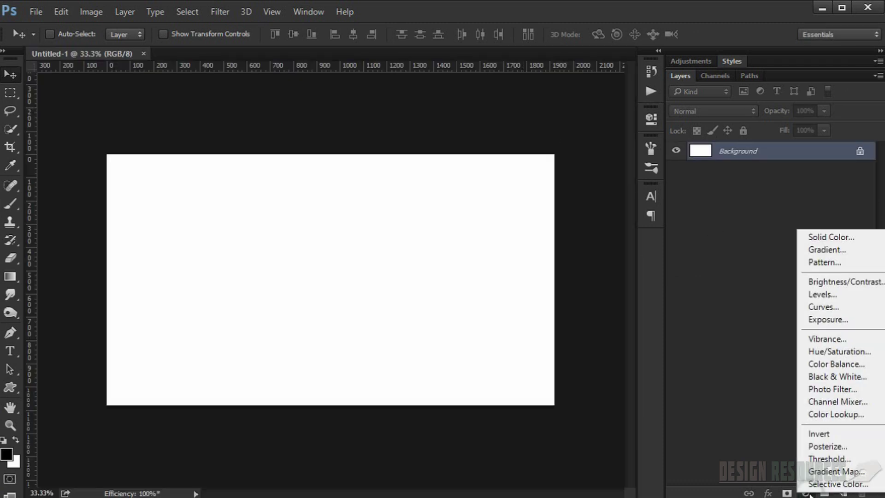
Add a Pattern Fill layer above the Background using the dark black pattern.
{"action": "left_click", "coordinate": [806, 493]}
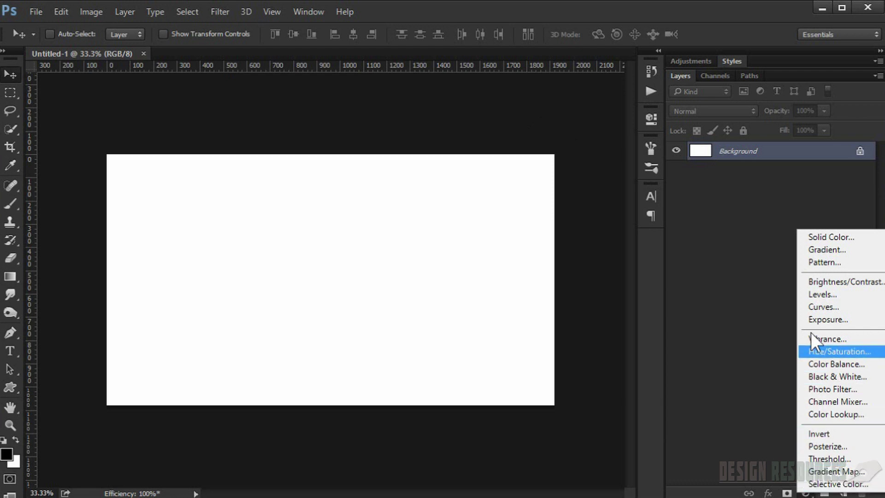
{"action": "left_click", "coordinate": [765, 399]}
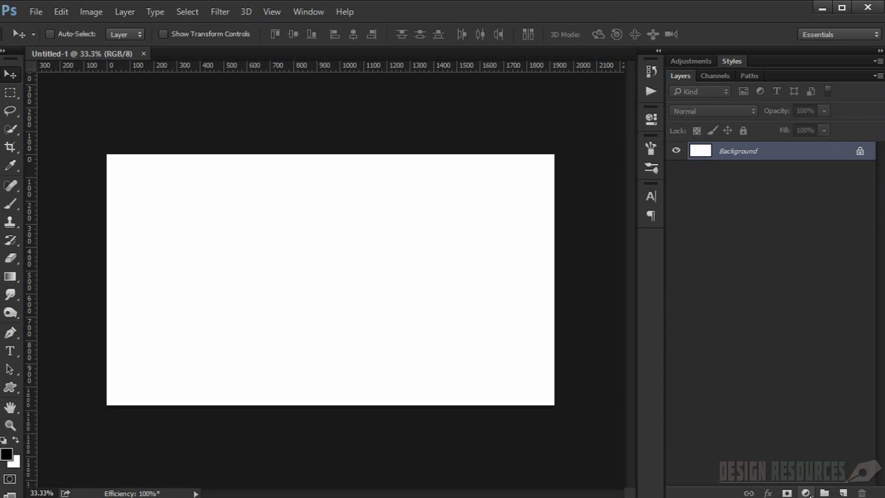
{"action": "left_click", "coordinate": [807, 493]}
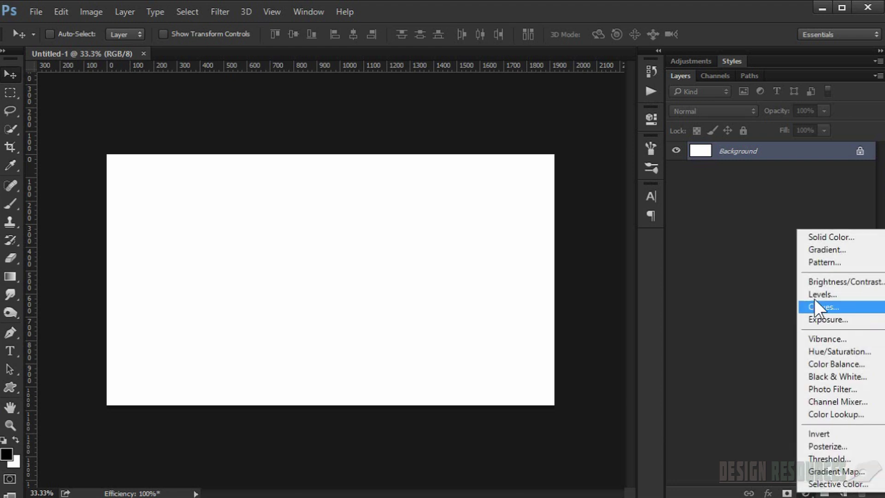
{"action": "left_click", "coordinate": [820, 262]}
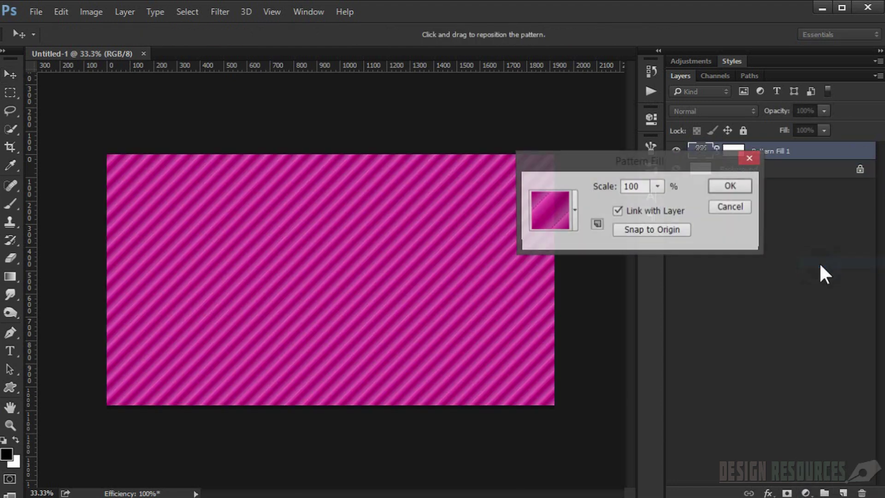
{"action": "left_click", "coordinate": [572, 206]}
{"action": "left_click", "coordinate": [358, 233]}
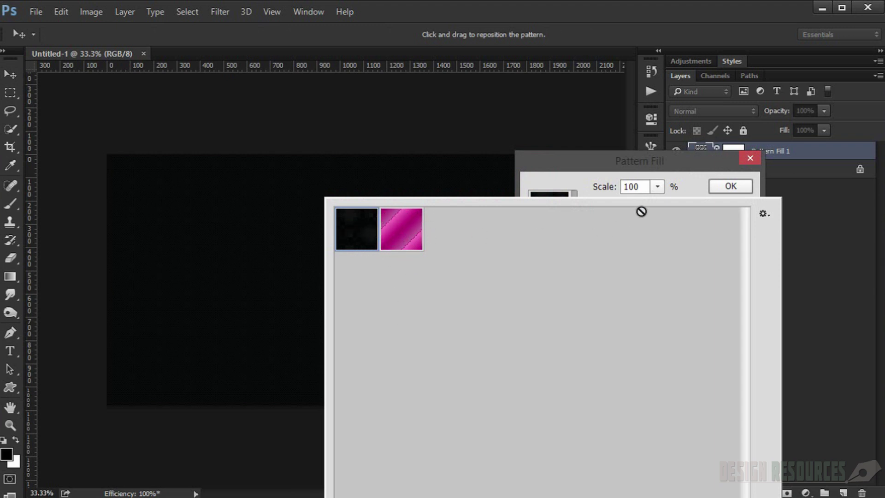
{"action": "left_click", "coordinate": [630, 165]}
{"action": "left_click_drag", "start_coordinate": [619, 164], "coordinate": [496, 165]}
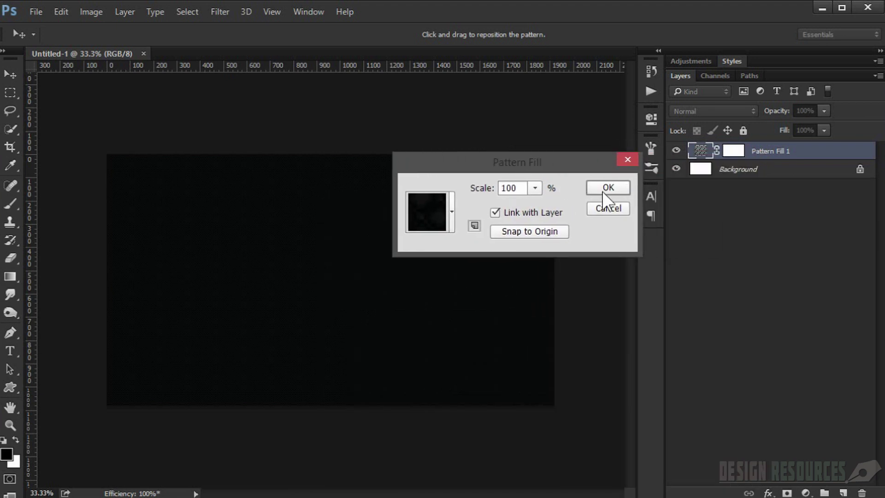
Give Pattern Fill 1 a reversed radial Gradient Overlay at 150% scale, 30° angle, 12% opacity.
{"action": "left_click", "coordinate": [613, 186]}
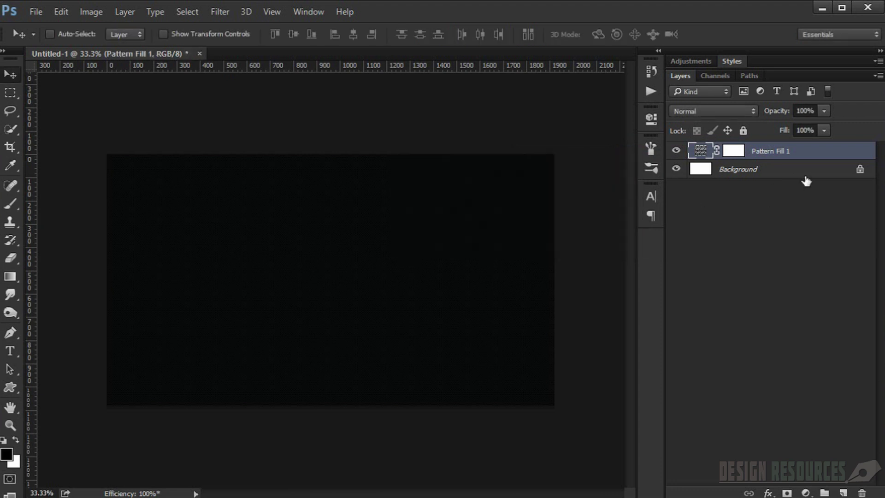
{"action": "double_click", "coordinate": [830, 153]}
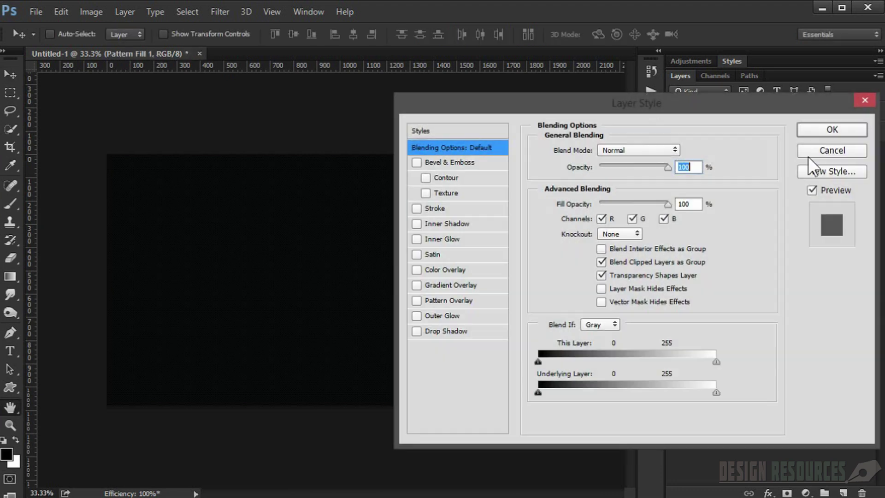
{"action": "left_click", "coordinate": [457, 287]}
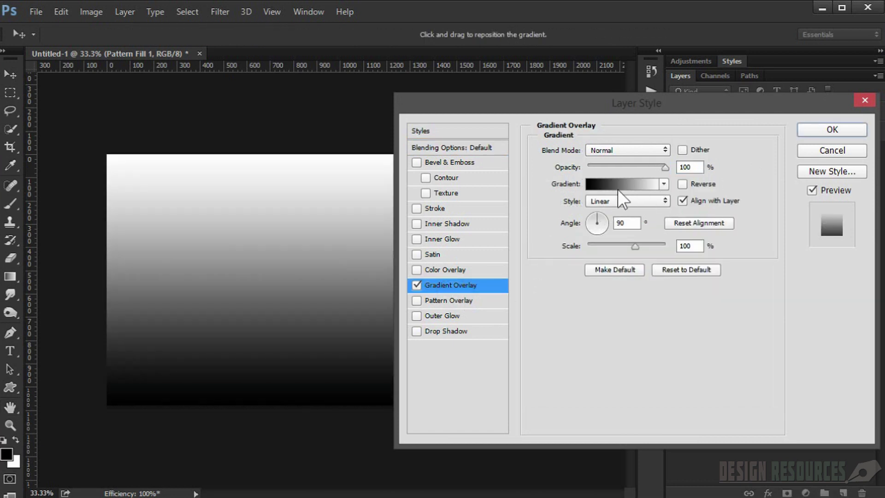
{"action": "left_click", "coordinate": [682, 184]}
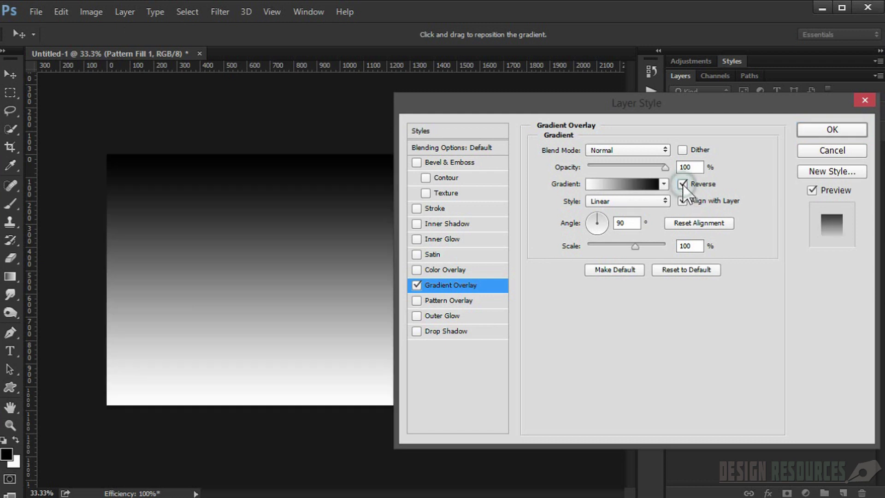
{"action": "left_click", "coordinate": [646, 200]}
{"action": "left_click", "coordinate": [635, 222]}
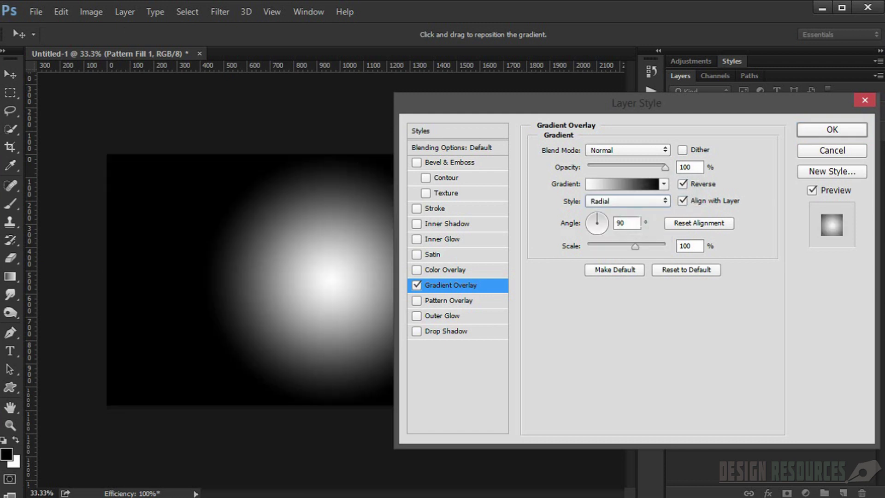
{"action": "left_click_drag", "start_coordinate": [635, 246], "coordinate": [635, 247]}
{"action": "key", "text": "shift+Tab"}
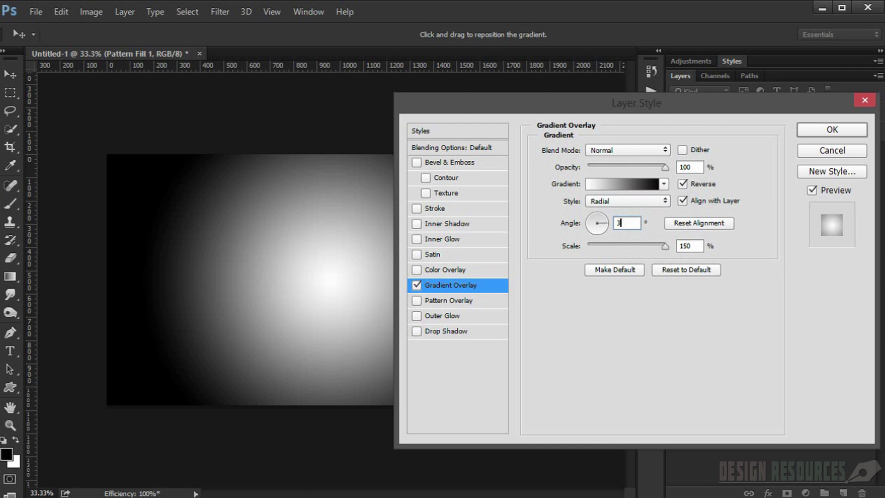
{"action": "type", "text": "30"}
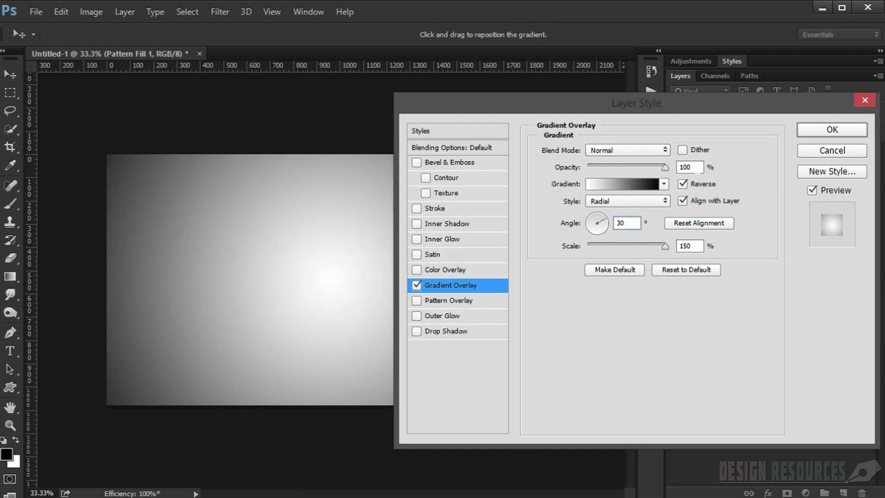
{"action": "left_click", "coordinate": [678, 168]}
{"action": "type", "text": "12"}
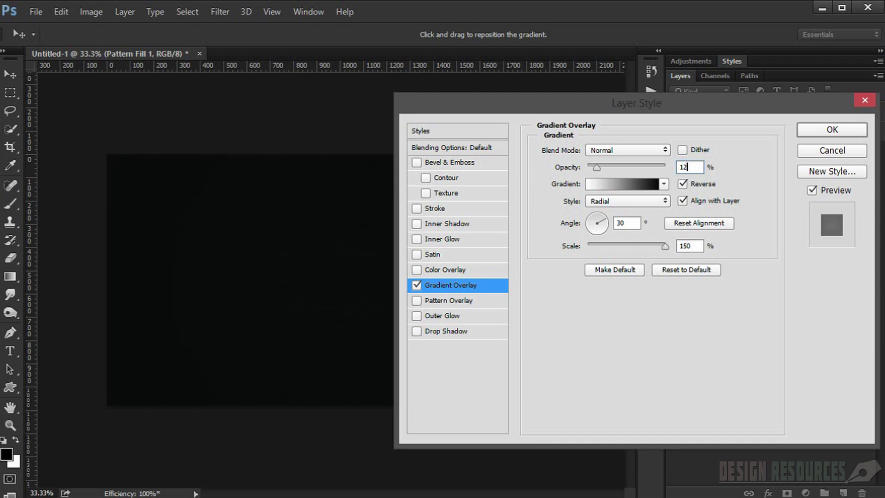
{"action": "key", "text": "Return"}
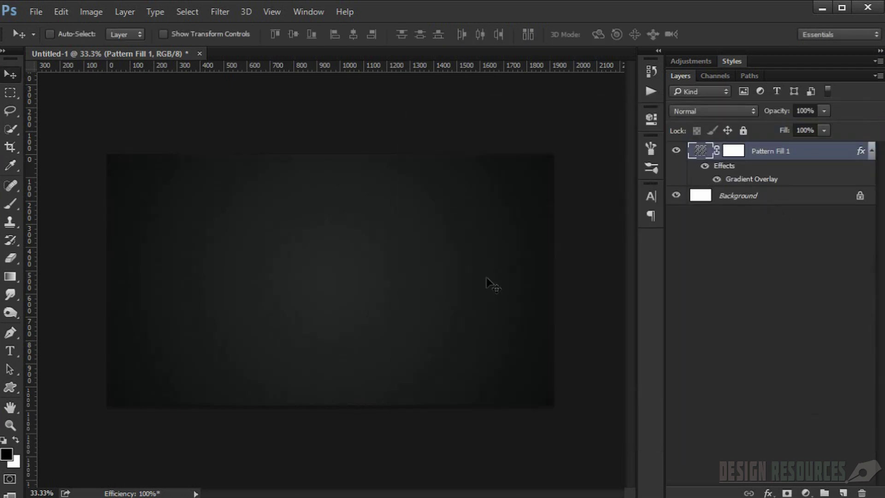
Type 'Valentine' at 441 pt, move it to the canvas centre, and collapse Pattern Fill 1's effects.
{"action": "left_click", "coordinate": [11, 351]}
{"action": "left_click", "coordinate": [223, 305]}
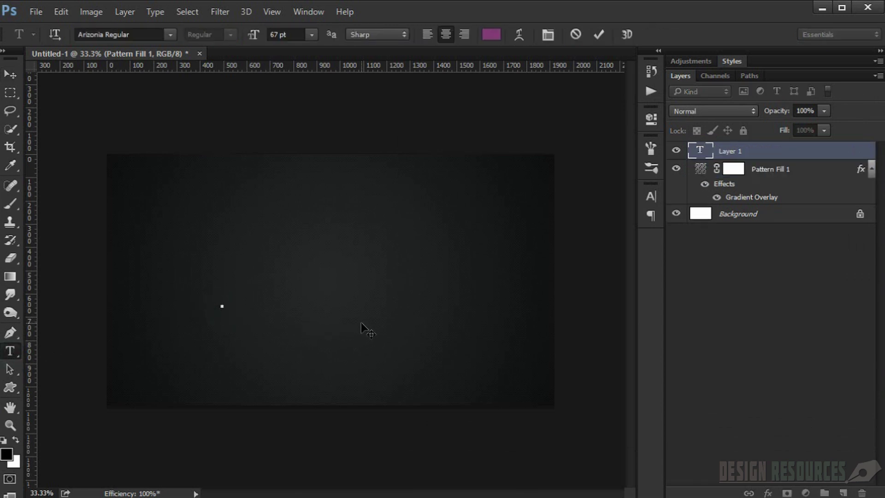
{"action": "type", "text": "Valentine"}
{"action": "left_click_drag", "start_coordinate": [152, 302], "coordinate": [252, 302]}
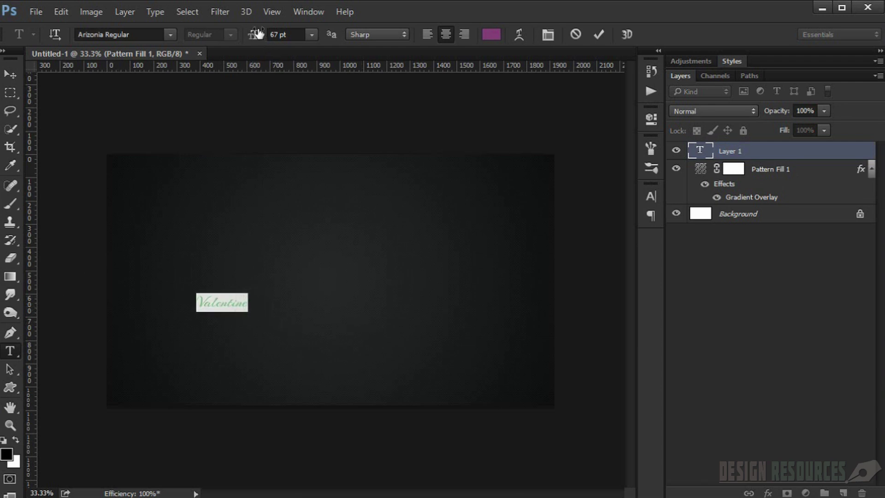
{"action": "left_click_drag", "start_coordinate": [256, 33], "coordinate": [99, 123]}
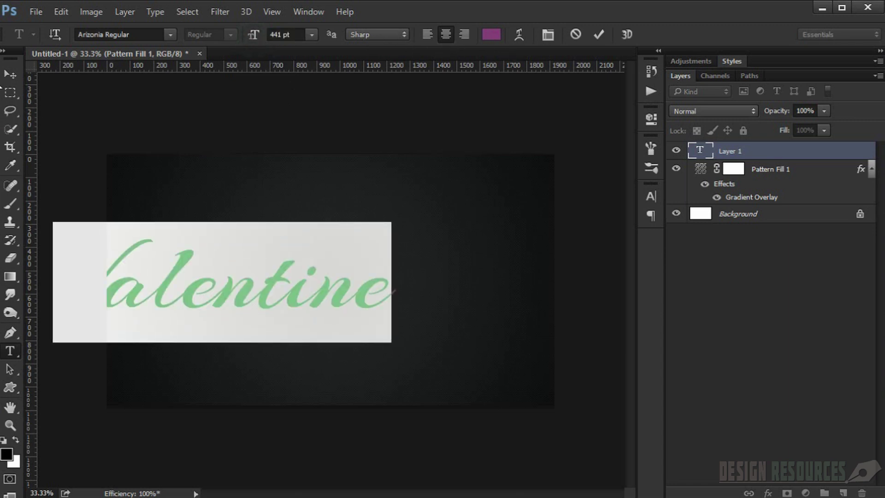
{"action": "left_click", "coordinate": [10, 74]}
{"action": "left_click_drag", "start_coordinate": [143, 301], "coordinate": [238, 321]}
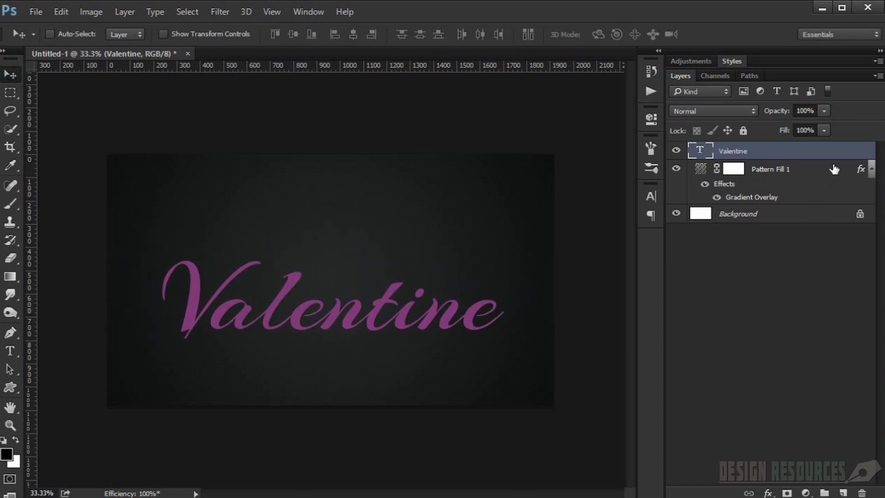
{"action": "left_click", "coordinate": [870, 169]}
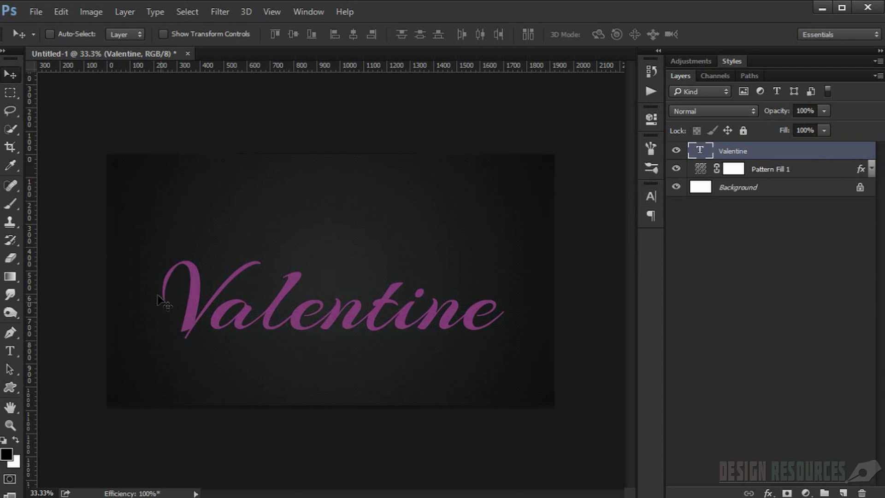
Add a Stroke Emboss, Chisel Hard bevel to Valentine with 1000% depth and Down direction.
{"action": "double_click", "coordinate": [856, 155]}
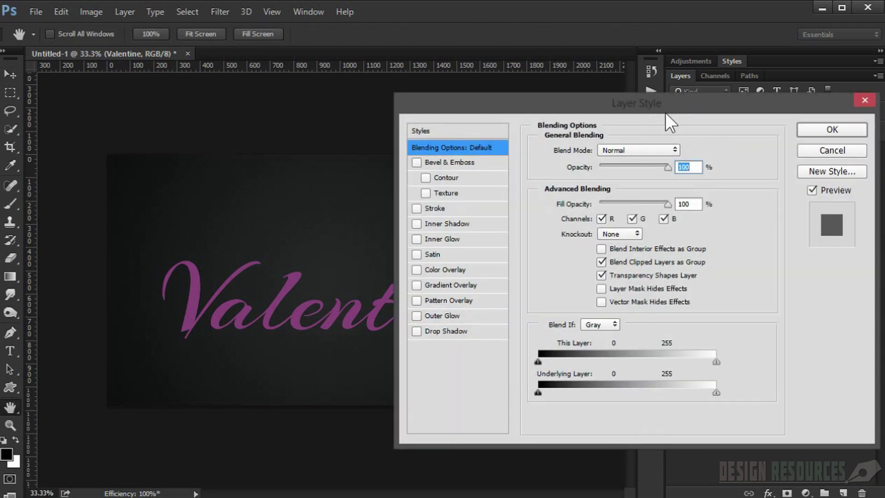
{"action": "left_click_drag", "start_coordinate": [657, 106], "coordinate": [663, 69]}
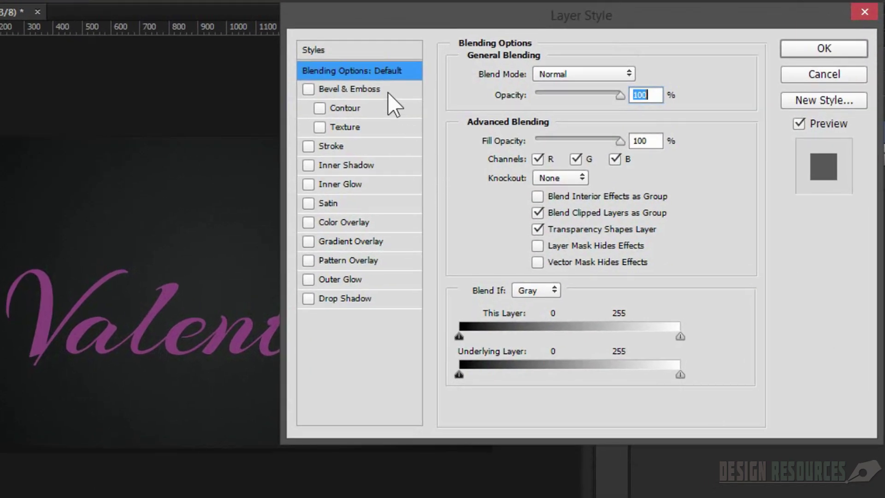
{"action": "left_click", "coordinate": [309, 90]}
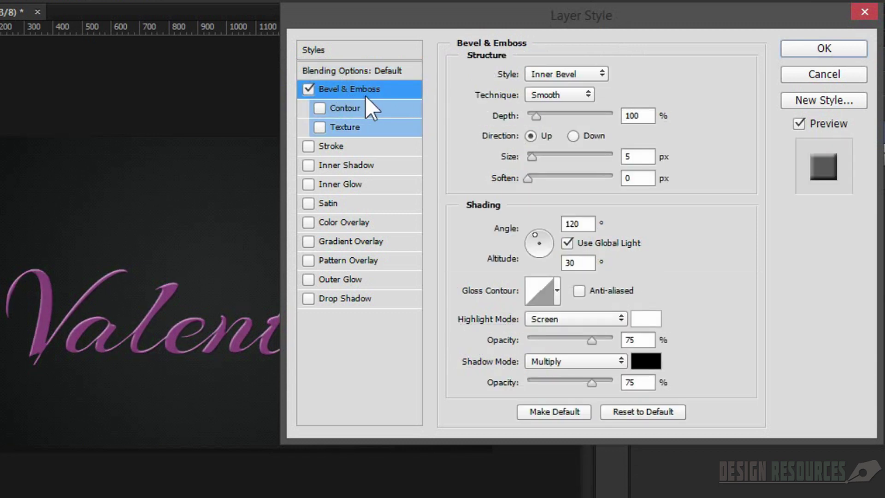
{"action": "left_click", "coordinate": [595, 74]}
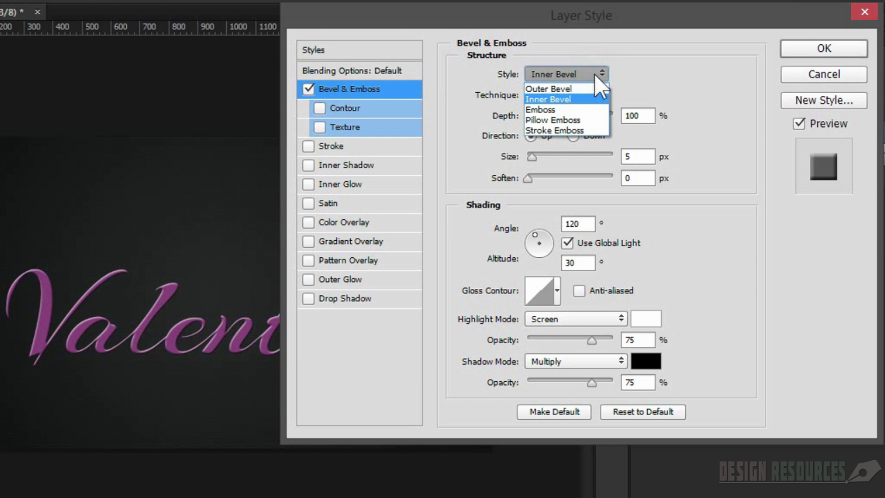
{"action": "left_click", "coordinate": [583, 128]}
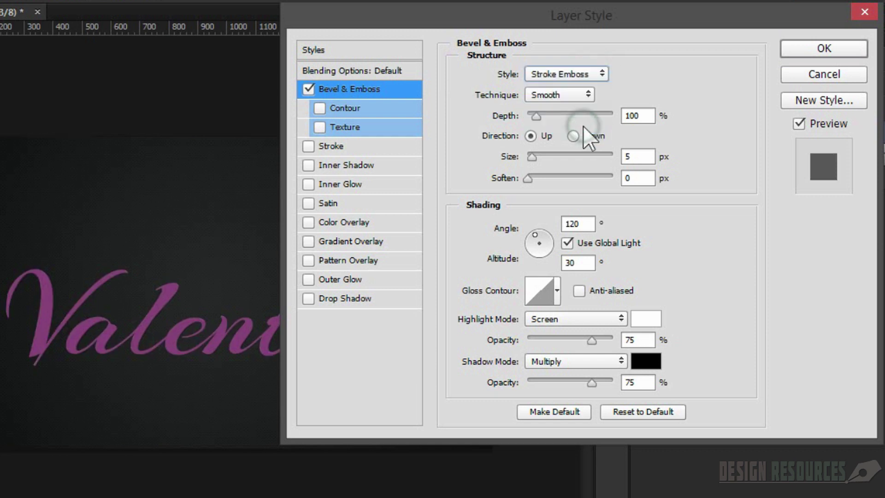
{"action": "left_click", "coordinate": [560, 94]}
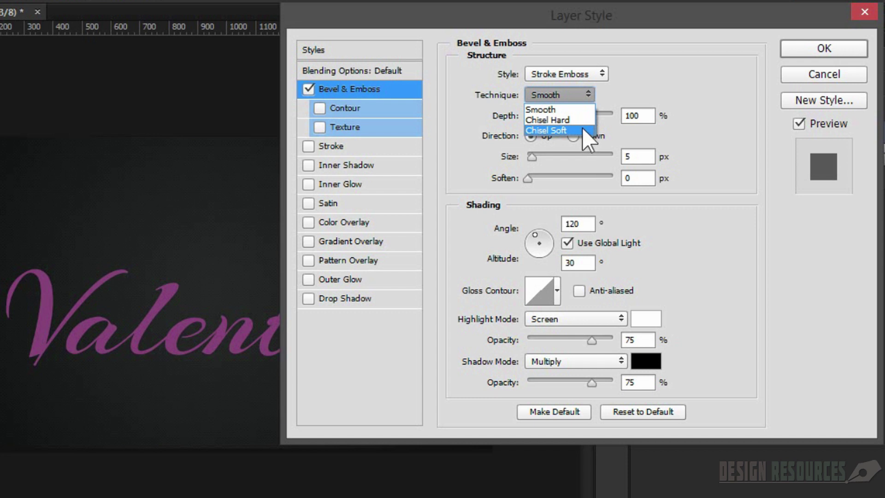
{"action": "left_click", "coordinate": [572, 121]}
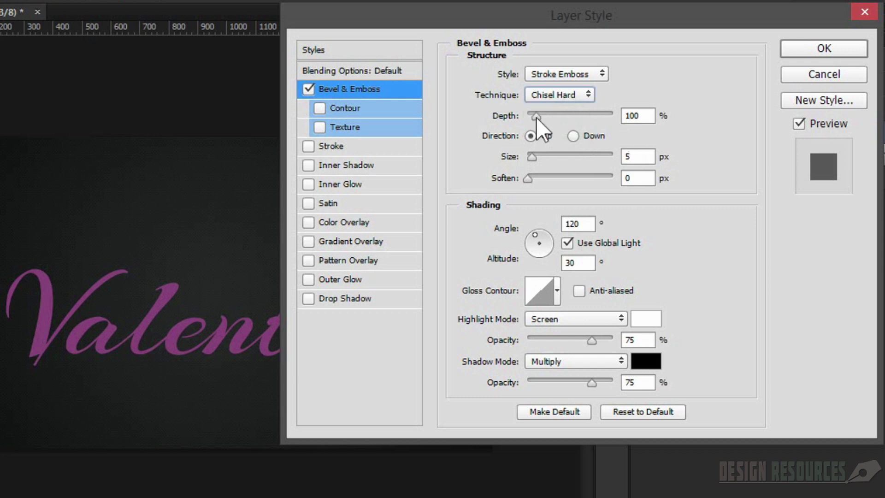
{"action": "left_click_drag", "start_coordinate": [536, 116], "coordinate": [678, 104]}
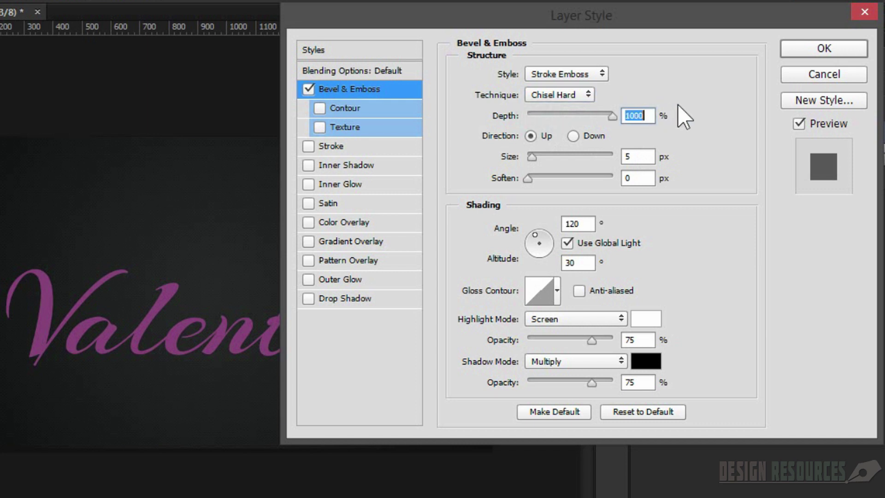
{"action": "left_click", "coordinate": [574, 135]}
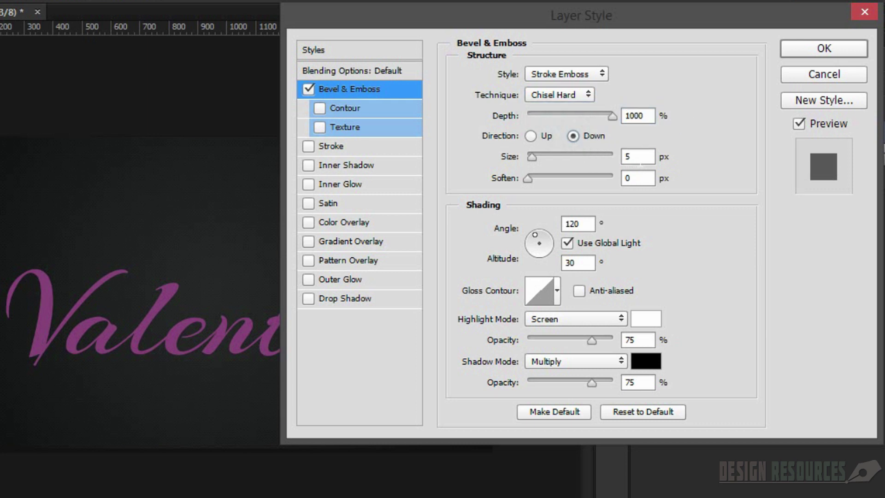
Set the bevel size to 10 px with a local 90° angle and 60° altitude.
{"action": "double_click", "coordinate": [628, 157]}
{"action": "type", "text": "10"}
{"action": "left_click", "coordinate": [567, 243]}
{"action": "double_click", "coordinate": [576, 224]}
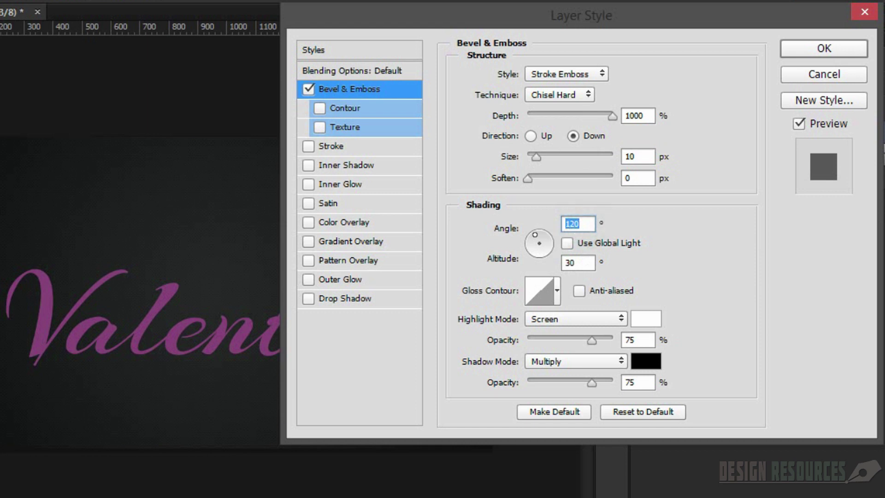
{"action": "type", "text": "90"}
{"action": "key", "text": "Tab"}
{"action": "key", "text": "Tab"}
{"action": "type", "text": "60"}
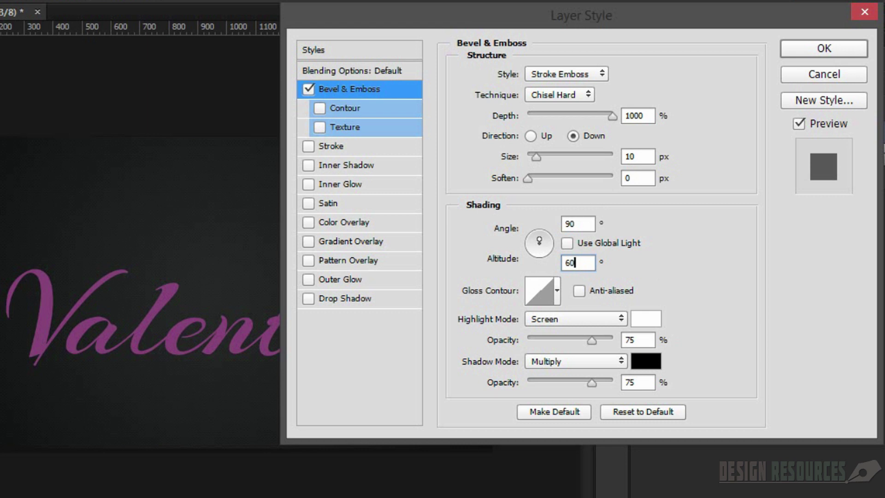
Use an anti-aliased Ring - Double gloss contour, Color Dodge highlights and Linear Burn shadows.
{"action": "left_click", "coordinate": [557, 290]}
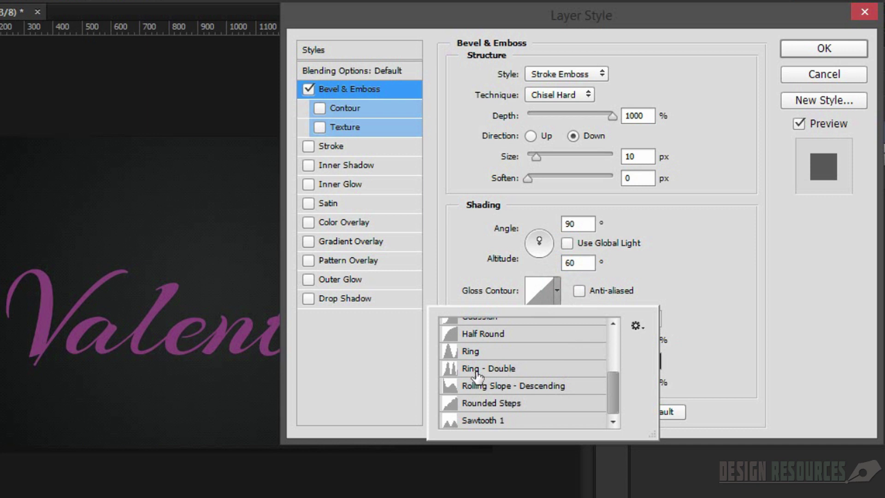
{"action": "left_click", "coordinate": [493, 369]}
{"action": "left_click", "coordinate": [725, 319]}
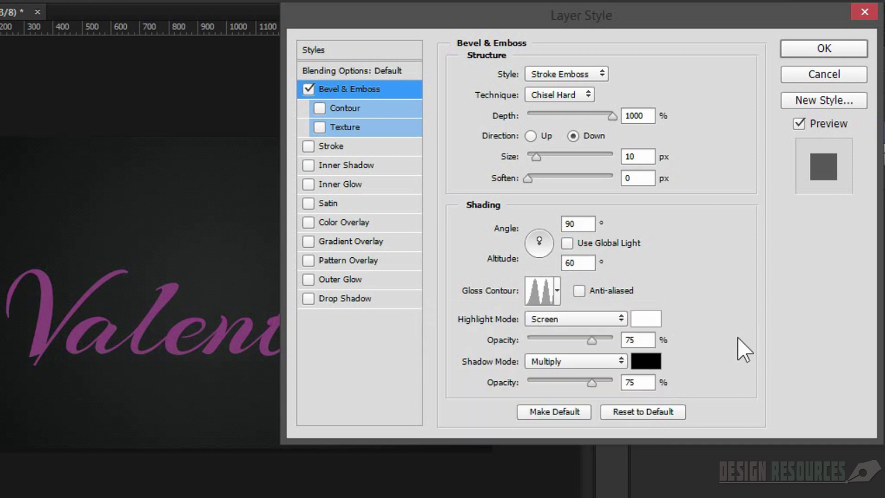
{"action": "left_click", "coordinate": [581, 291]}
{"action": "left_click", "coordinate": [596, 316]}
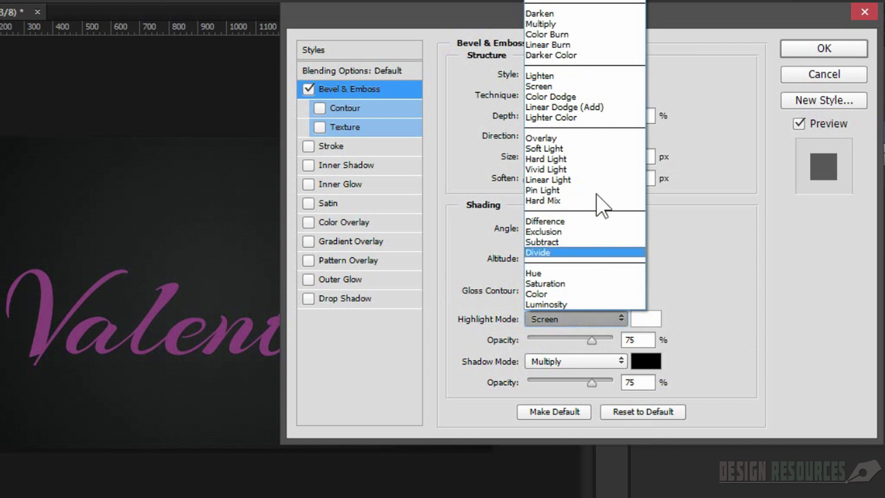
{"action": "left_click", "coordinate": [574, 98]}
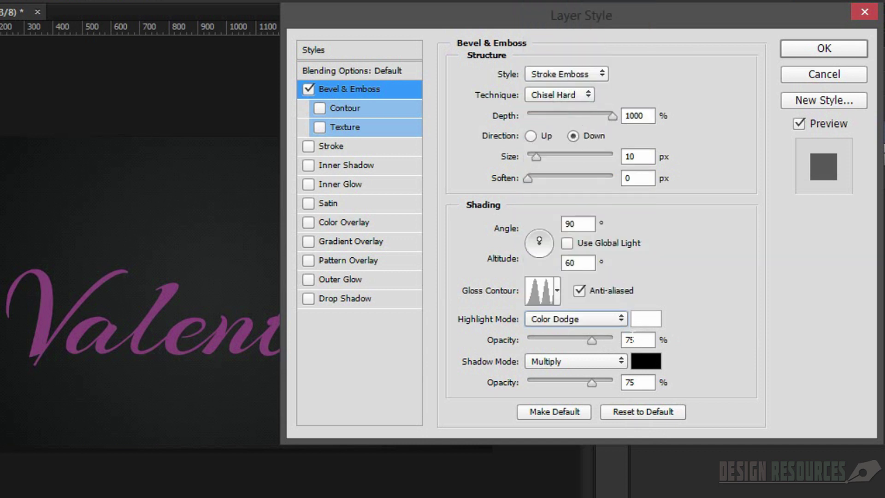
{"action": "left_click", "coordinate": [591, 362]}
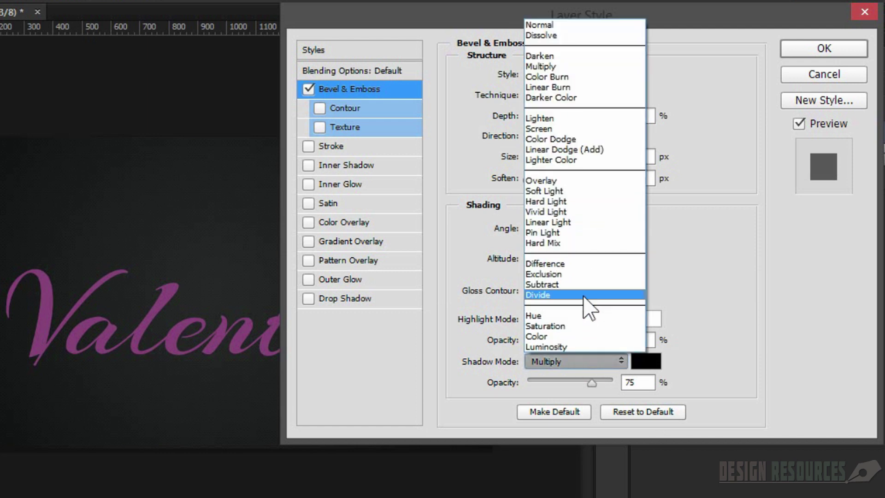
{"action": "left_click", "coordinate": [570, 92]}
{"action": "double_click", "coordinate": [639, 382]}
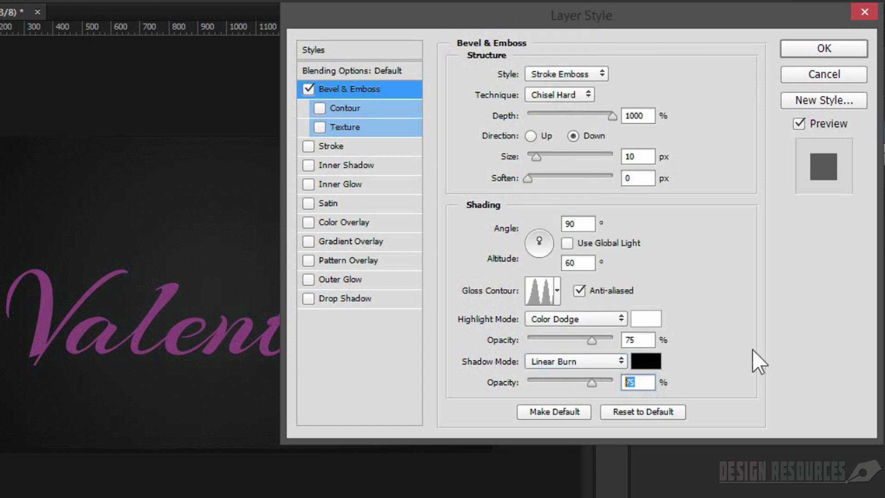
Set shadow opacity to 40% and add a Rolling Slope - Descending contour to the bevel.
{"action": "type", "text": "40"}
{"action": "left_click", "coordinate": [337, 109]}
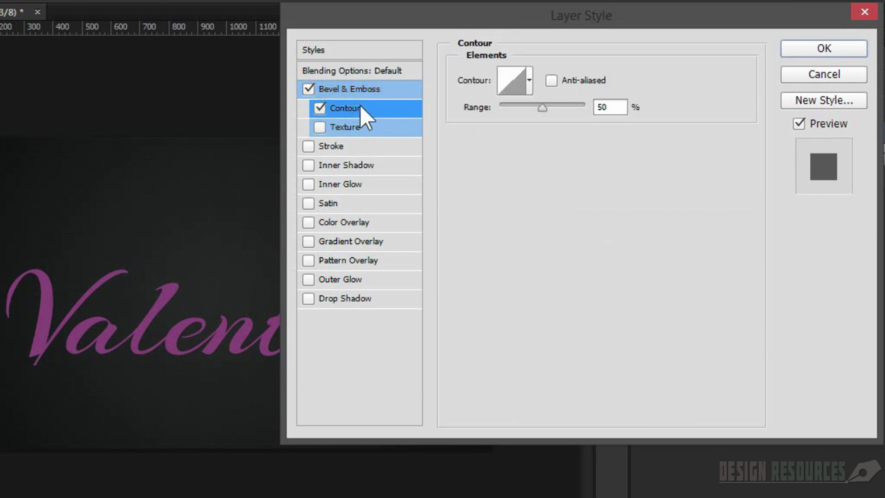
{"action": "left_click", "coordinate": [530, 75]}
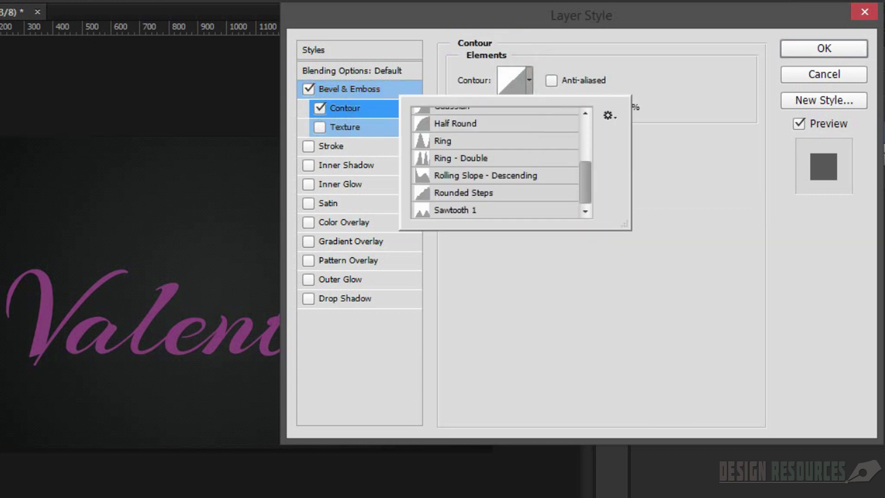
{"action": "key", "text": "Escape"}
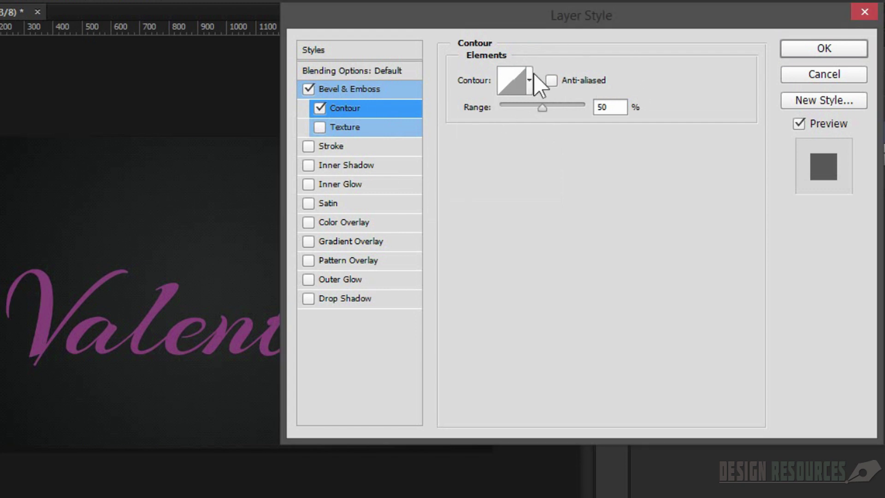
{"action": "left_click", "coordinate": [530, 82]}
{"action": "scroll", "coordinate": [490, 156], "scroll_direction": "up", "scroll_amount": 2}
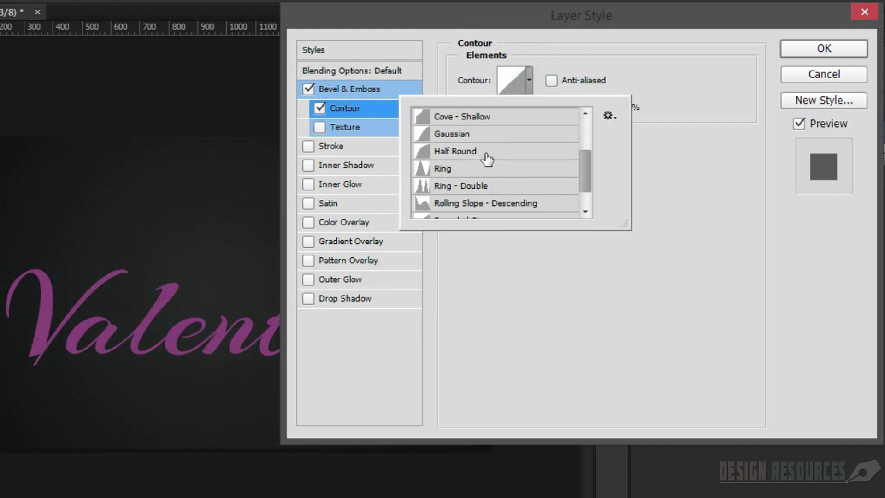
{"action": "scroll", "coordinate": [486, 158], "scroll_direction": "down", "scroll_amount": 2}
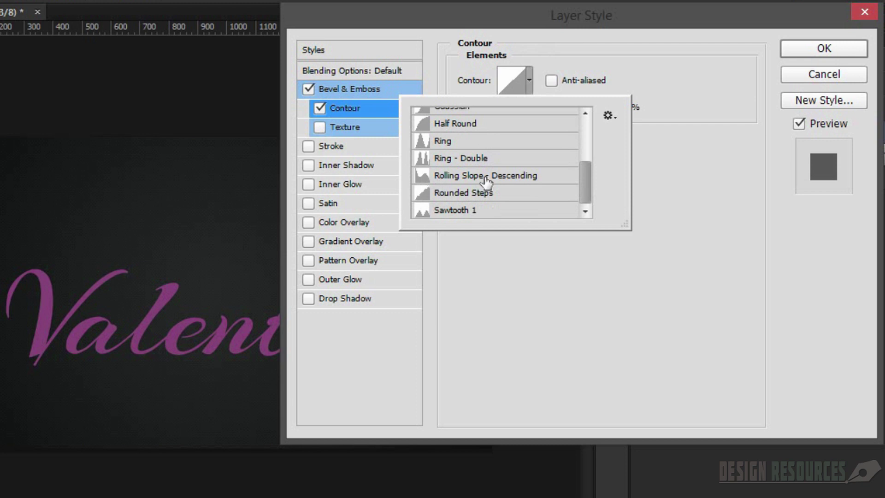
{"action": "left_click", "coordinate": [450, 181]}
{"action": "left_click", "coordinate": [684, 167]}
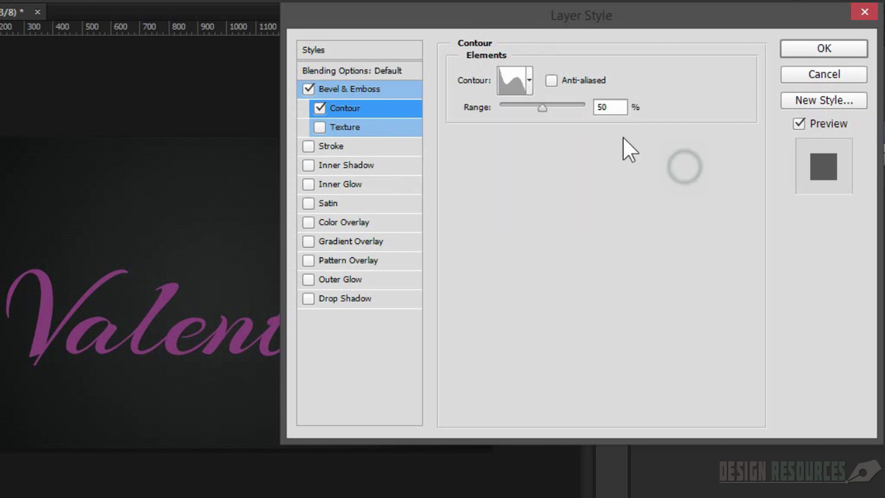
Add a Stroke to the Valentine text with a Gradient fill type angled at 90°.
{"action": "left_click", "coordinate": [333, 143]}
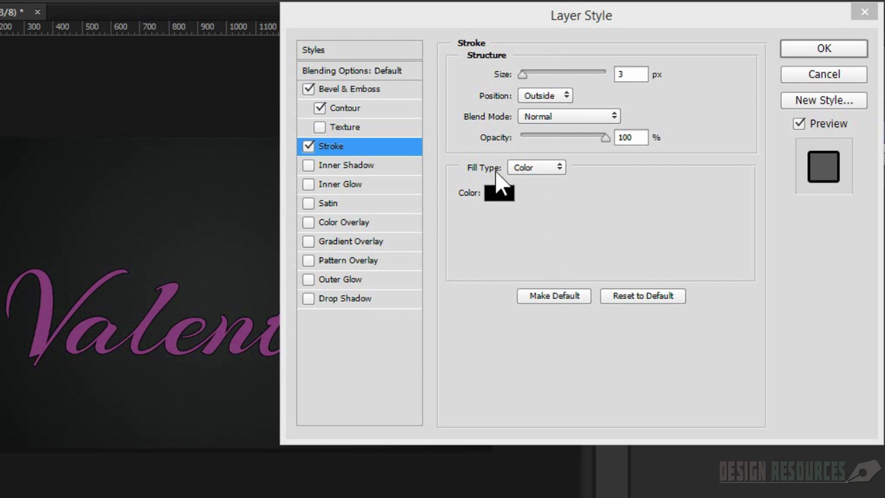
{"action": "left_click", "coordinate": [543, 169]}
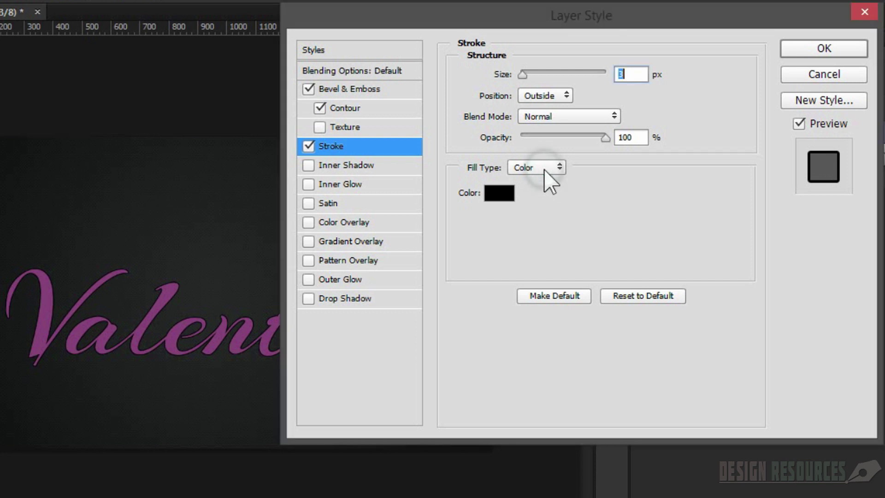
{"action": "left_click", "coordinate": [545, 194]}
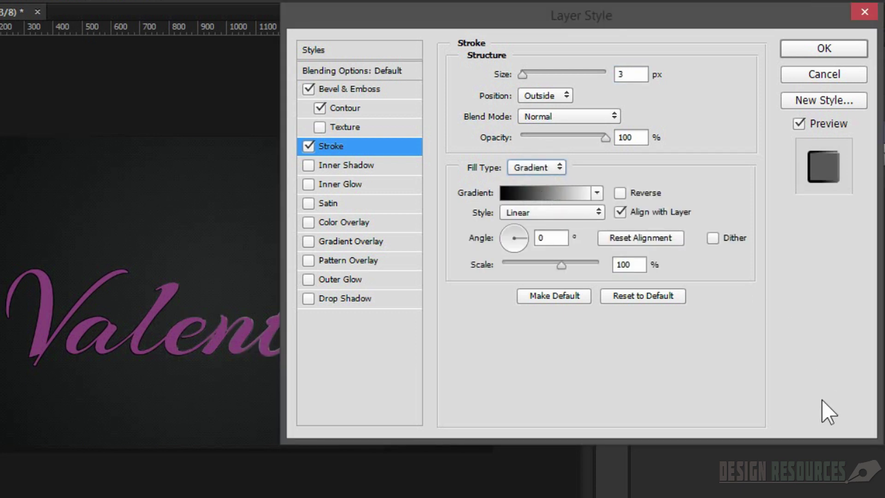
{"action": "left_click", "coordinate": [549, 238]}
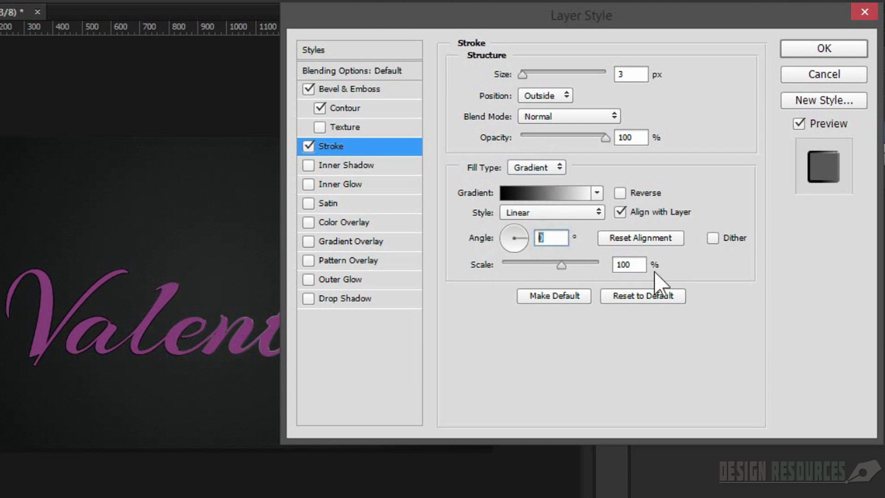
{"action": "type", "text": "90"}
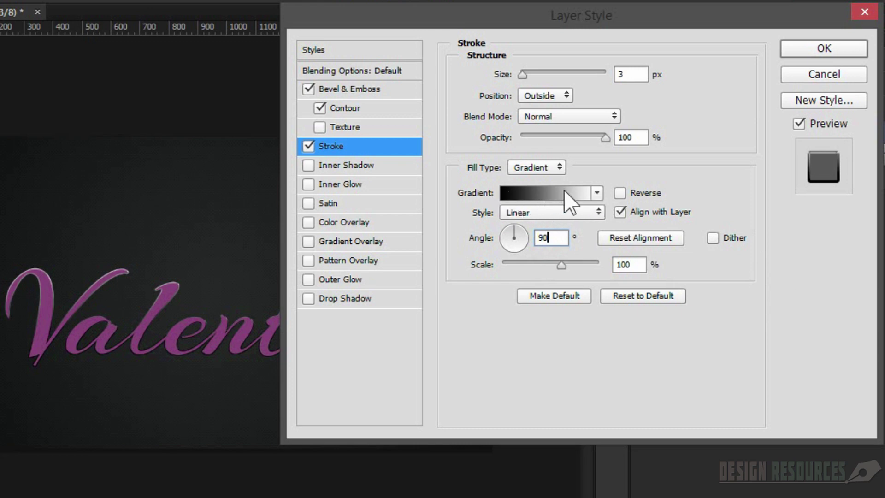
{"action": "left_click", "coordinate": [531, 196]}
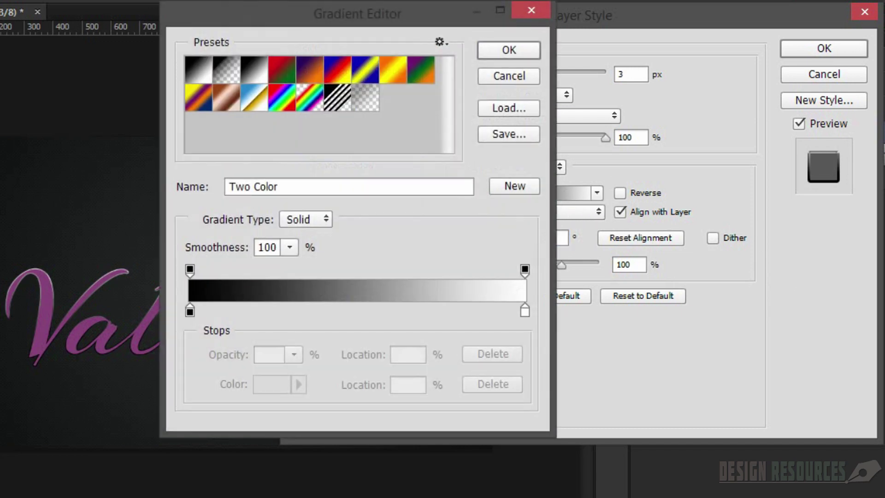
Set the gradient's left stop to d00f66 and add stops of ff4b9c mid-way and f9dce3 near the white end.
{"action": "double_click", "coordinate": [190, 310]}
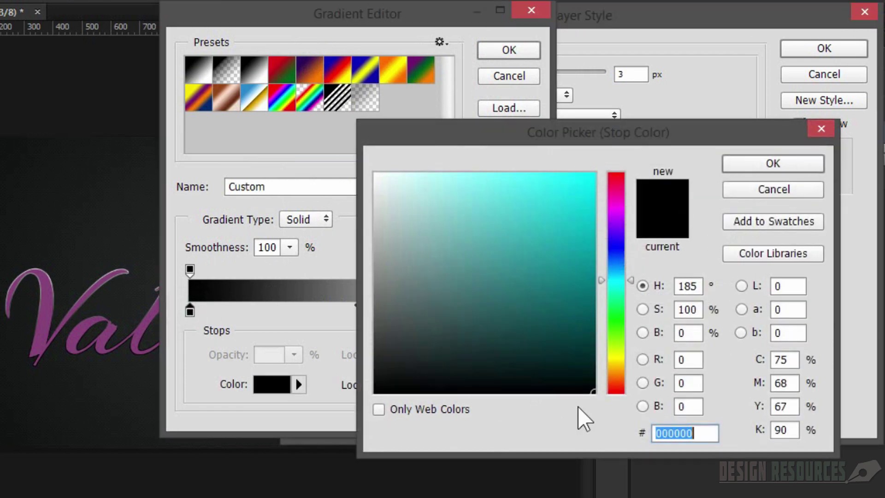
{"action": "type", "text": "d"}
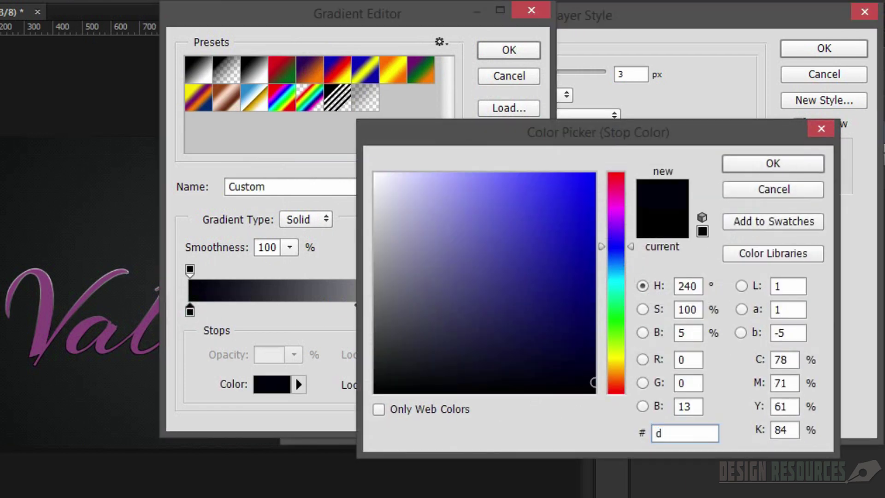
{"action": "type", "text": "00f66"}
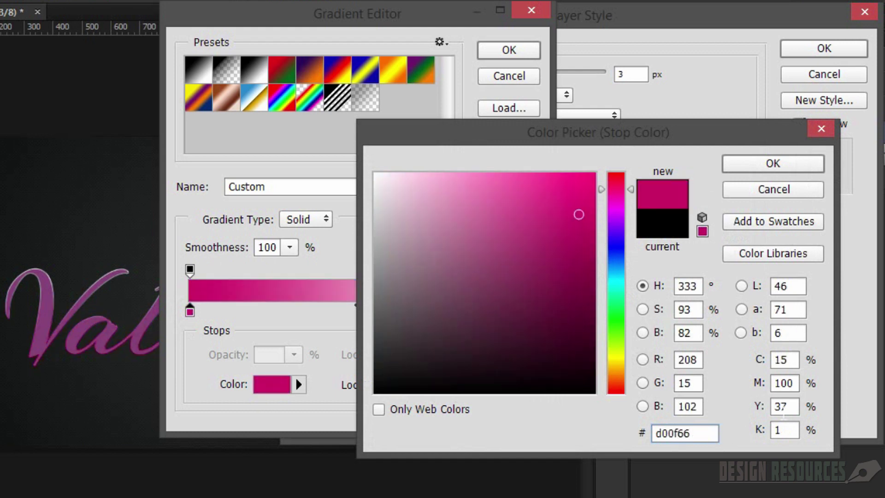
{"action": "left_click", "coordinate": [780, 162]}
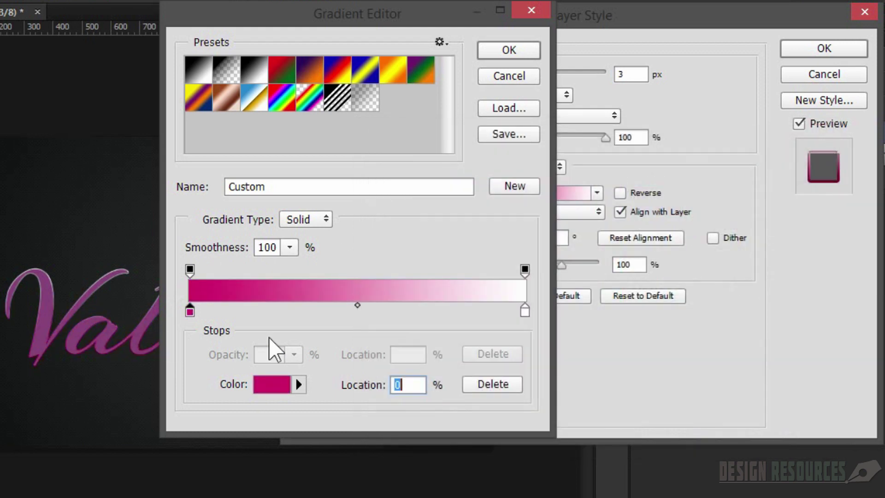
{"action": "left_click", "coordinate": [341, 312]}
{"action": "double_click", "coordinate": [341, 311]}
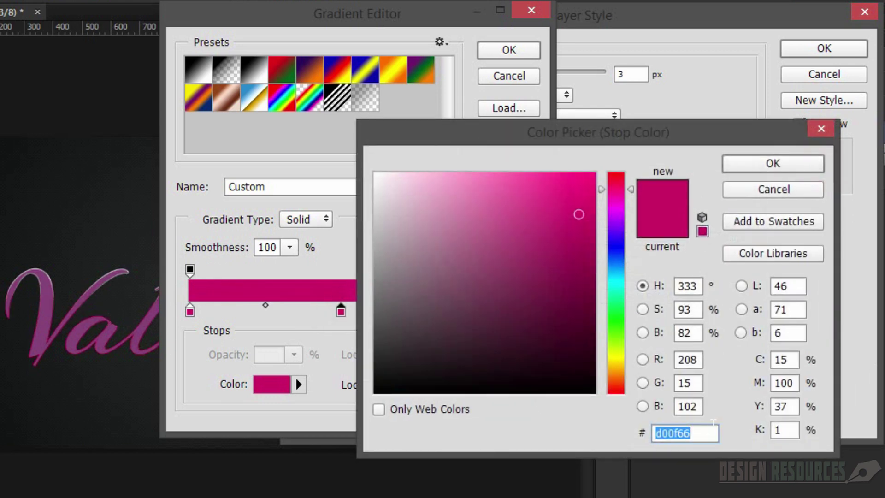
{"action": "type", "text": "ff"}
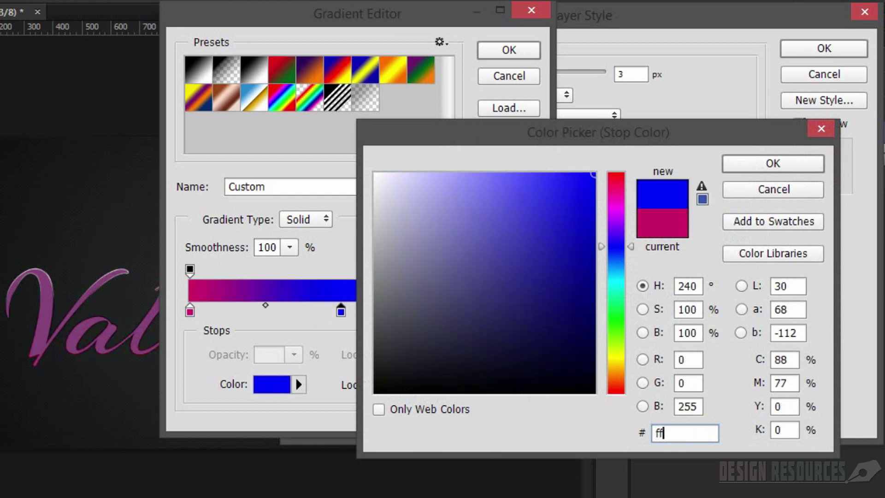
{"action": "type", "text": "4b"}
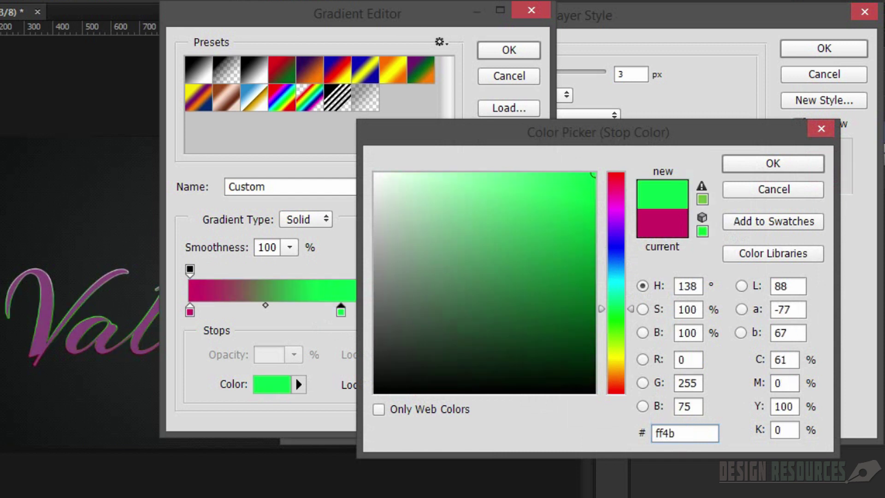
{"action": "type", "text": "9c"}
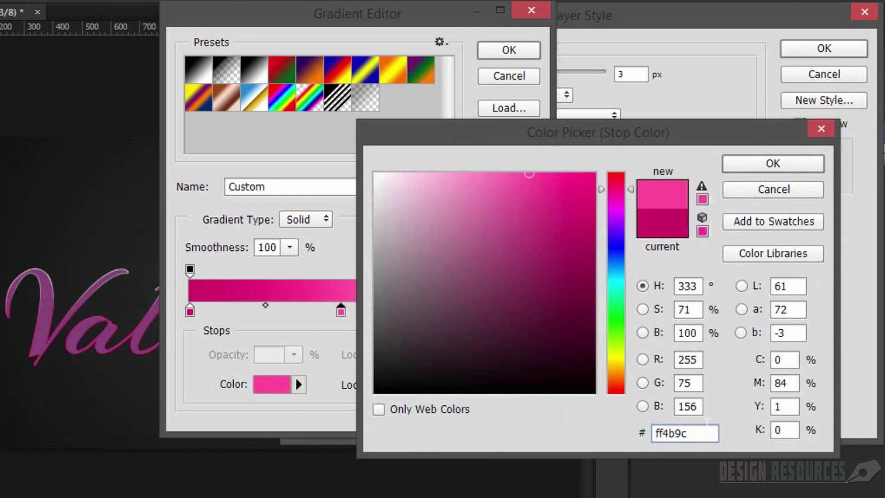
{"action": "left_click", "coordinate": [749, 166]}
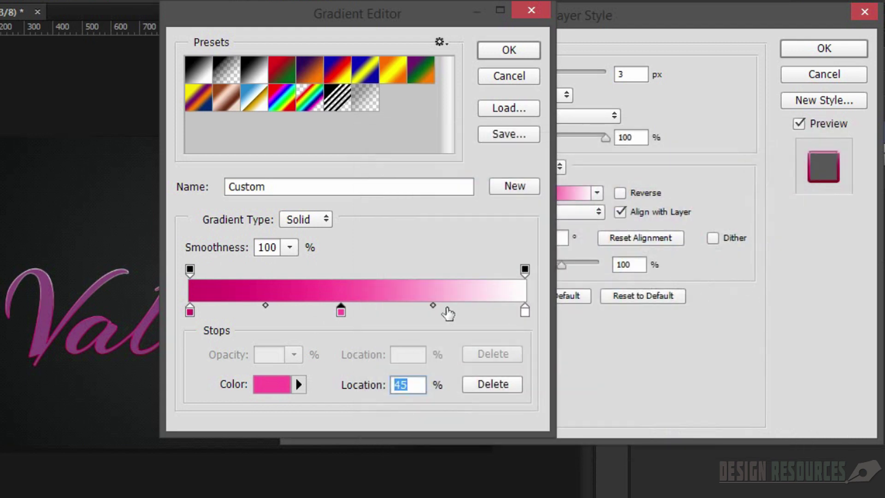
{"action": "left_click", "coordinate": [466, 313]}
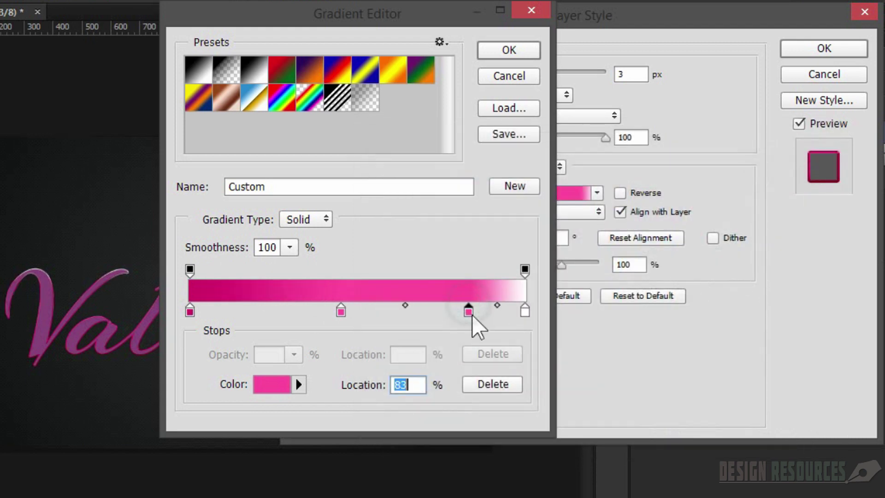
{"action": "double_click", "coordinate": [471, 311]}
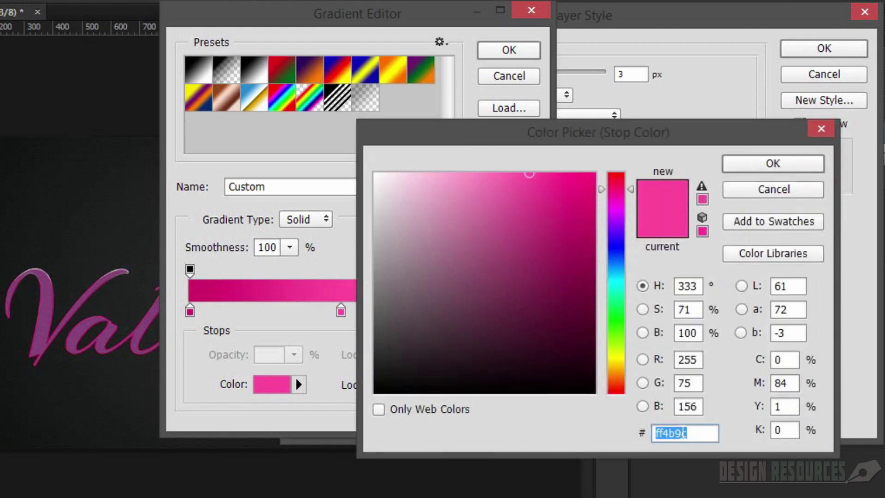
{"action": "type", "text": "f"}
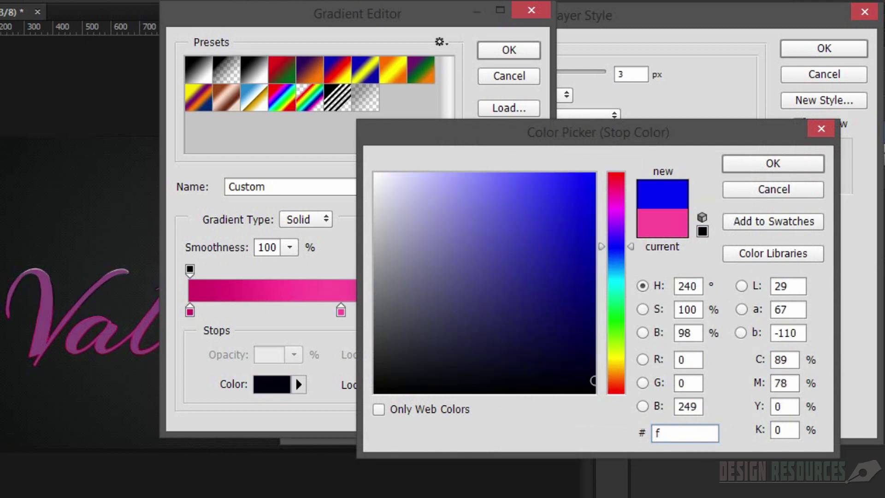
{"action": "type", "text": "9d"}
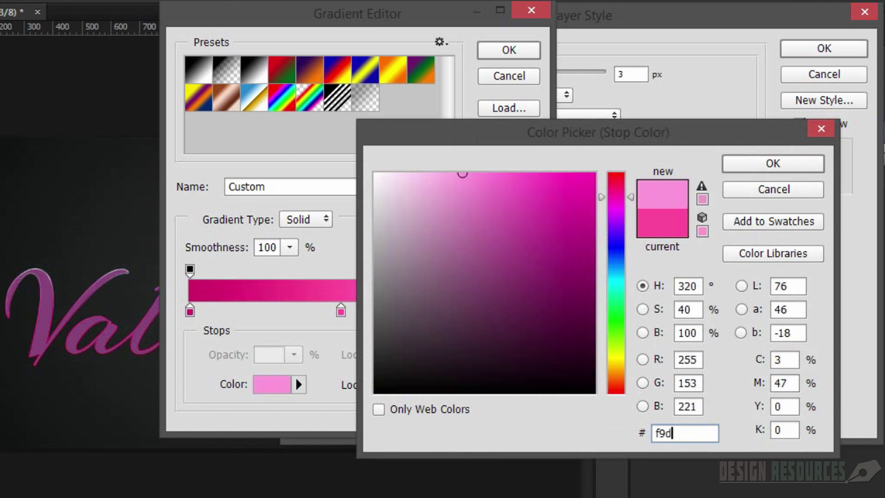
{"action": "type", "text": "ce3"}
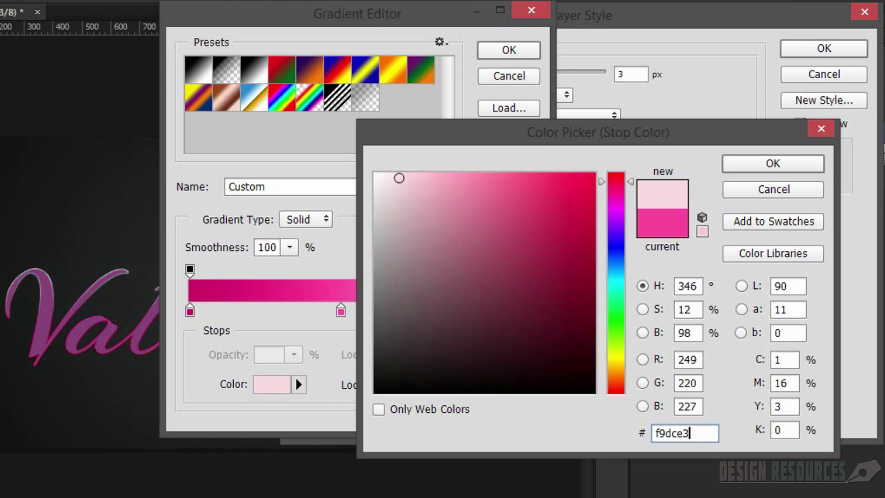
{"action": "left_click", "coordinate": [773, 163]}
{"action": "left_click", "coordinate": [525, 310]}
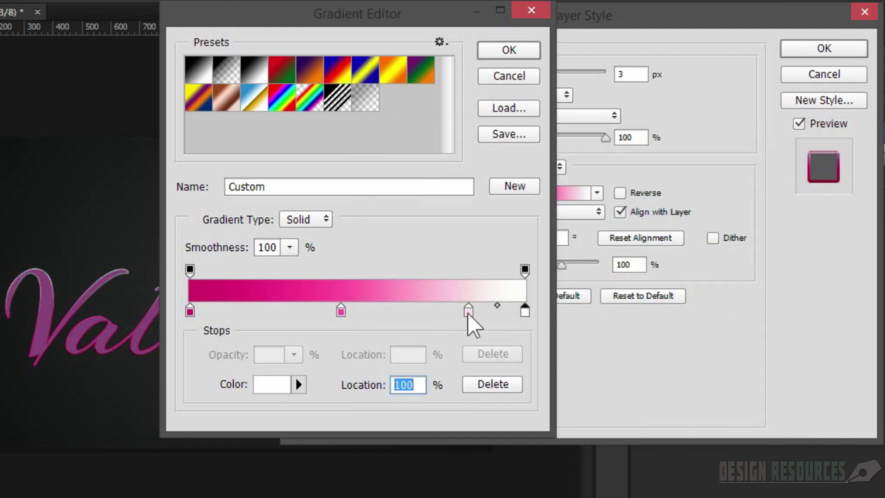
Drag the f9dce3 stop to the 80% location and confirm the Gradient Editor.
{"action": "left_click_drag", "start_coordinate": [469, 312], "coordinate": [461, 314]}
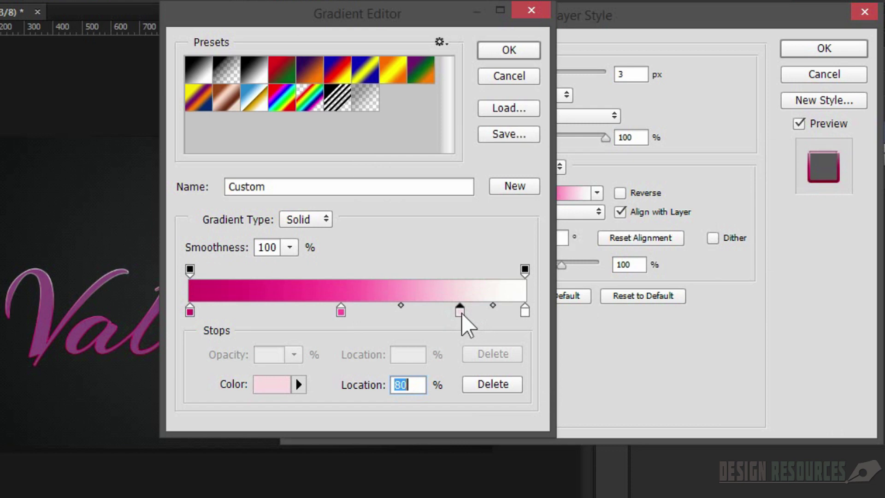
{"action": "left_click", "coordinate": [524, 53]}
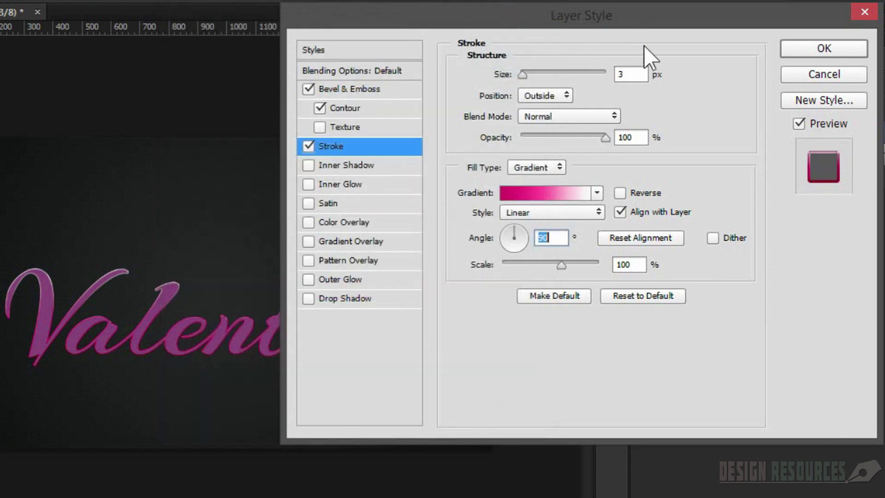
Enable Inner Shadow as a white Color Dodge shadow at 70% opacity.
{"action": "left_click", "coordinate": [336, 164]}
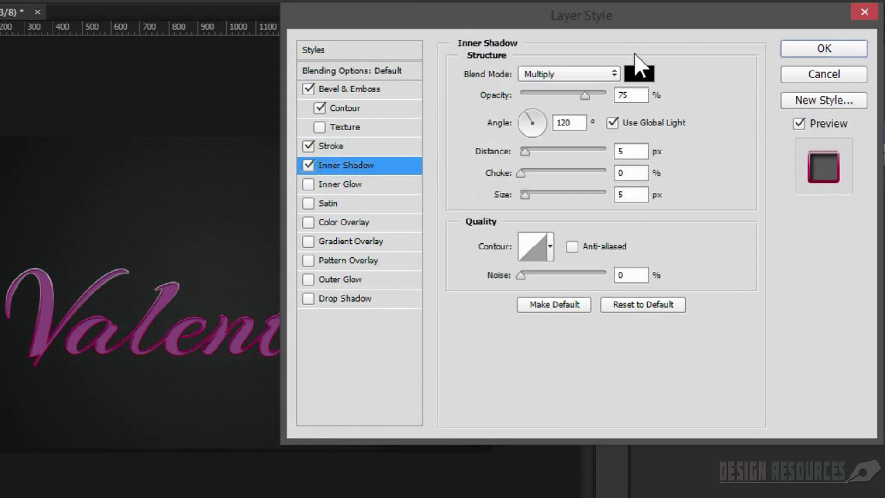
{"action": "left_click", "coordinate": [589, 74]}
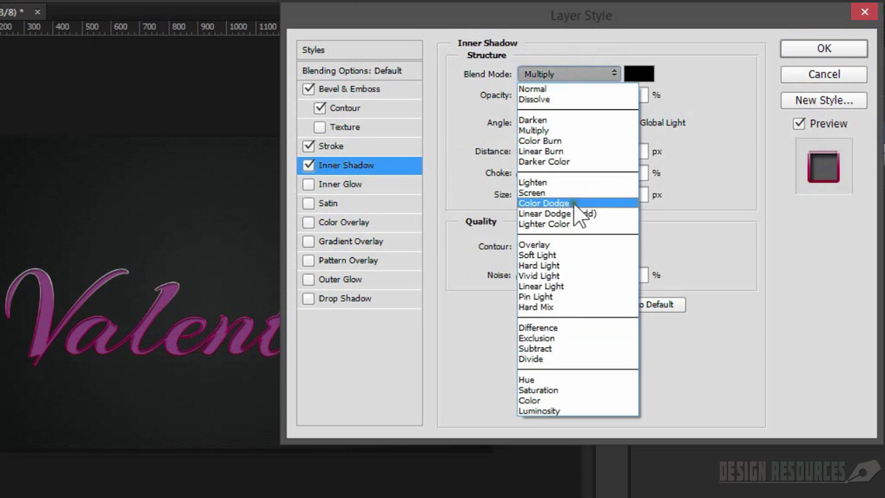
{"action": "left_click", "coordinate": [574, 204]}
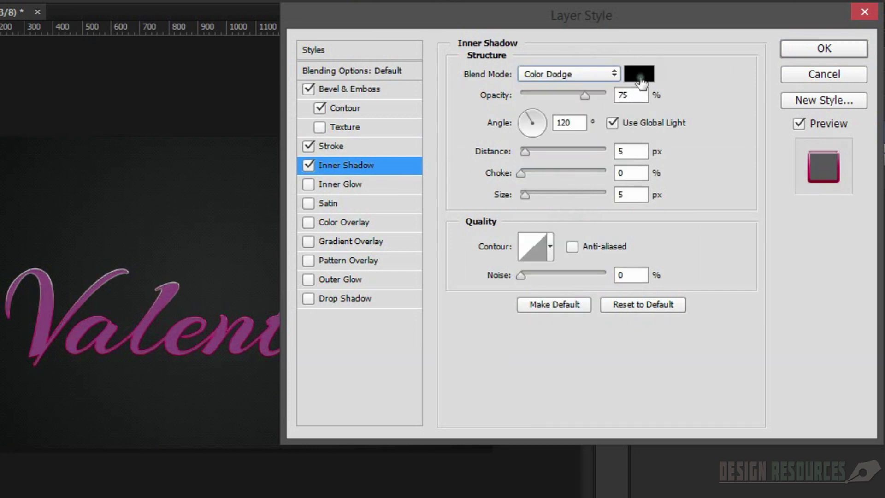
{"action": "left_click", "coordinate": [640, 76]}
{"action": "left_click_drag", "start_coordinate": [503, 289], "coordinate": [369, 174]}
{"action": "left_click", "coordinate": [773, 164]}
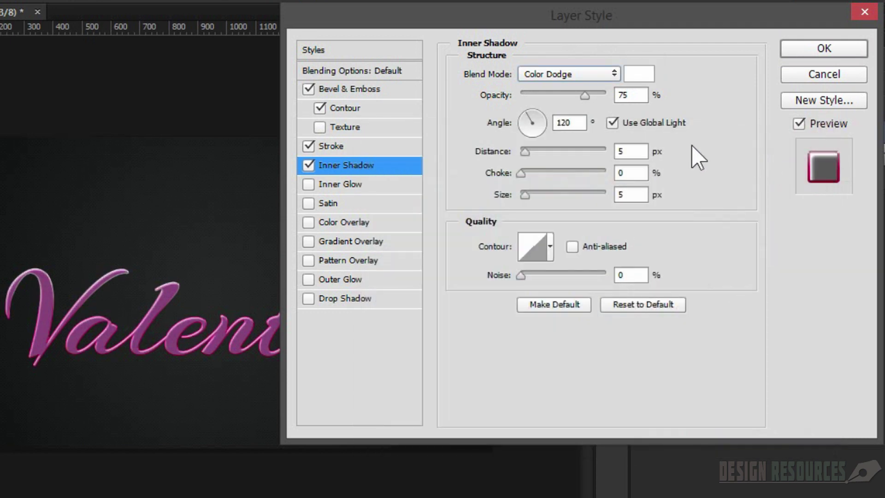
{"action": "left_click", "coordinate": [629, 95]}
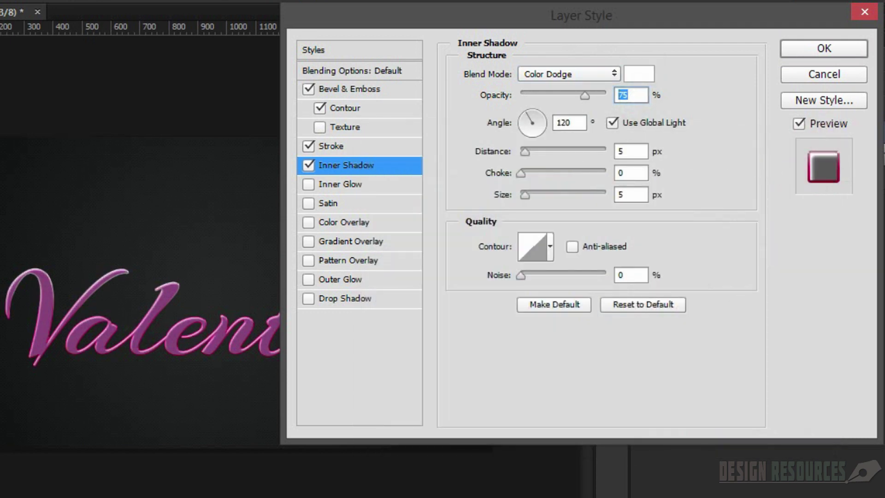
{"action": "type", "text": "70"}
Give the inner shadow a local 90° angle, 2 px distance and 1 px size.
{"action": "left_click", "coordinate": [615, 123]}
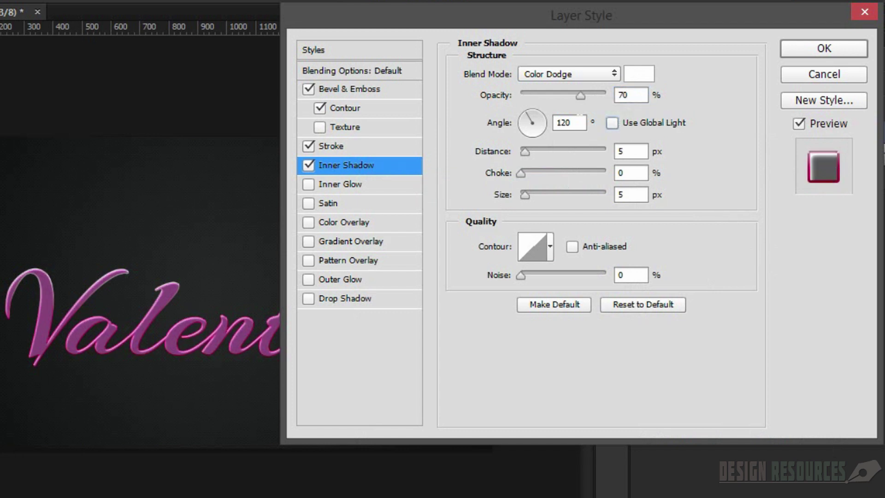
{"action": "left_click", "coordinate": [569, 123]}
{"action": "type", "text": "90"}
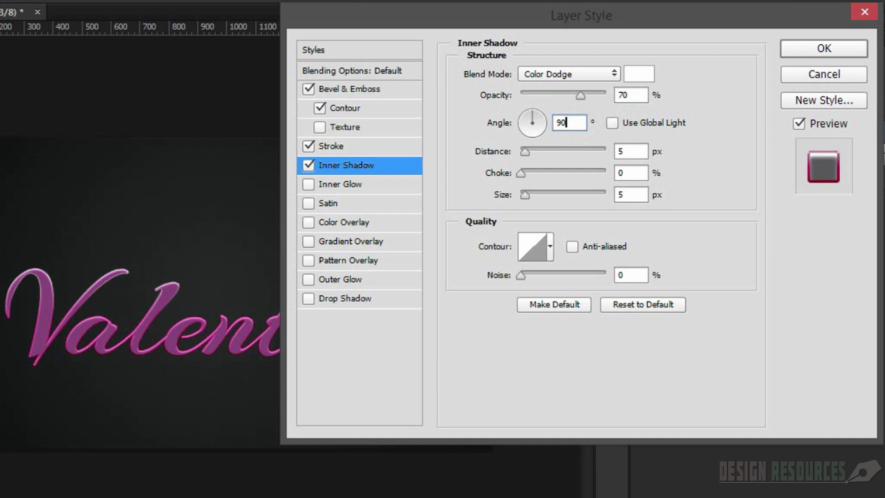
{"action": "left_click", "coordinate": [630, 151]}
{"action": "type", "text": "2"}
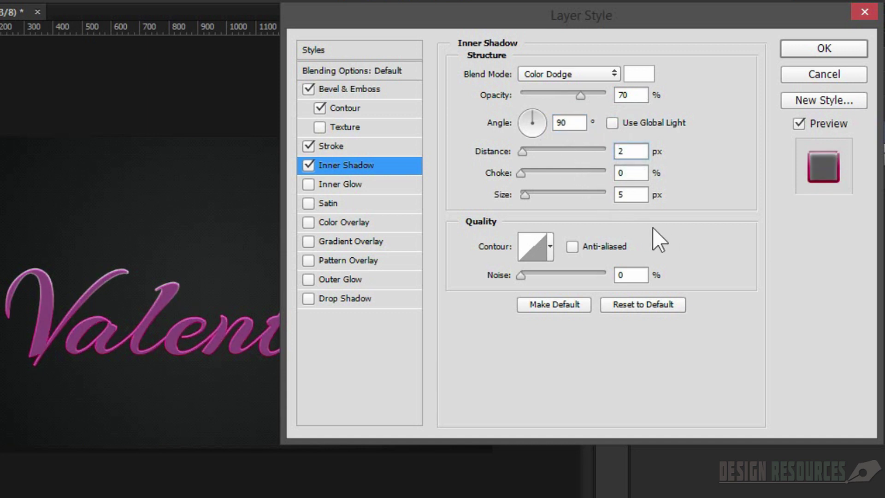
{"action": "left_click", "coordinate": [631, 194]}
{"action": "type", "text": "1"}
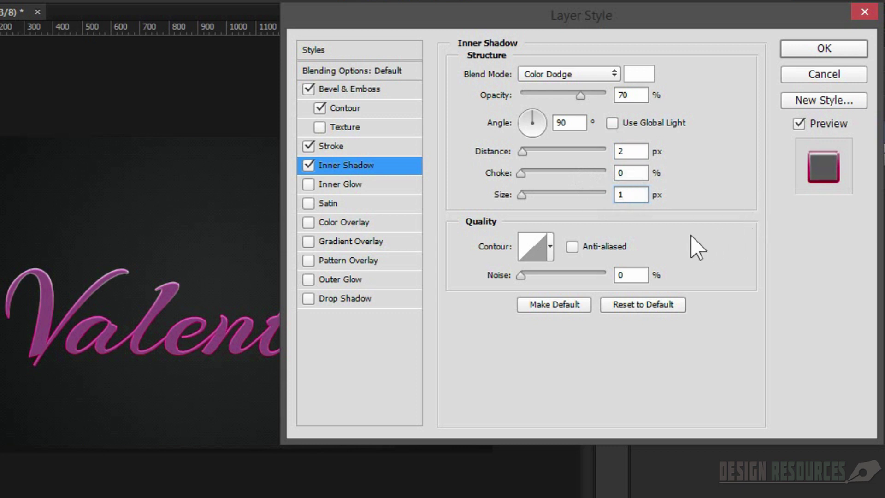
Add a black (000000) Linear Burn inner glow at 20% opacity and 15 px size.
{"action": "left_click", "coordinate": [338, 185]}
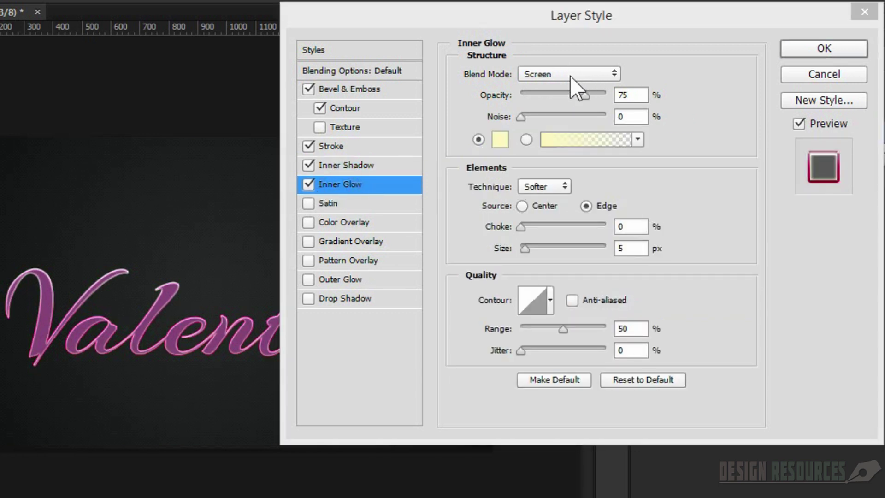
{"action": "left_click", "coordinate": [553, 75]}
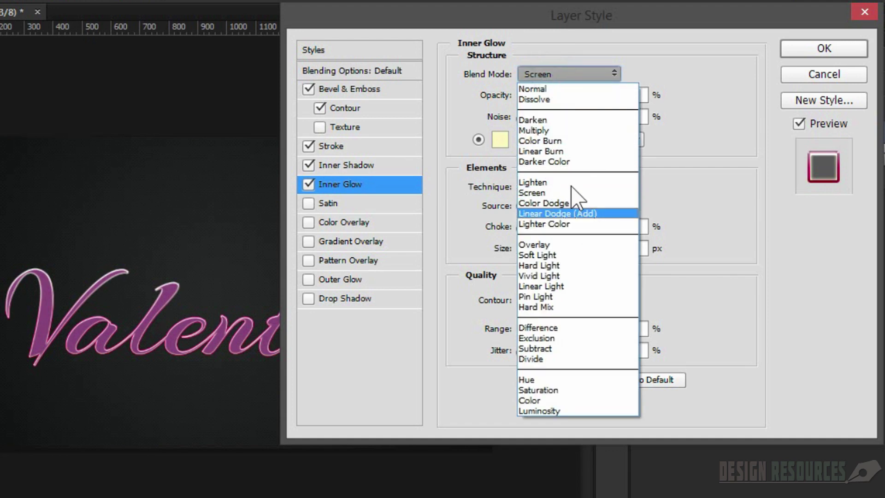
{"action": "left_click", "coordinate": [562, 151]}
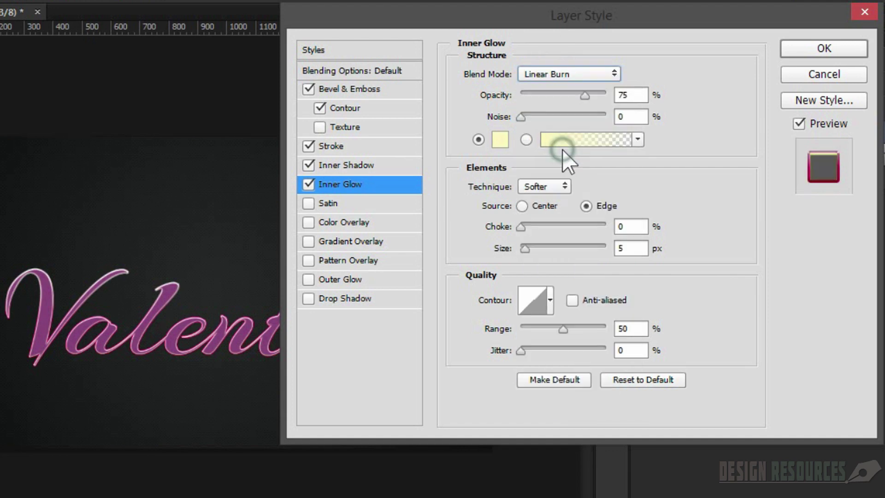
{"action": "left_click", "coordinate": [502, 140]}
{"action": "type", "text": "000000"}
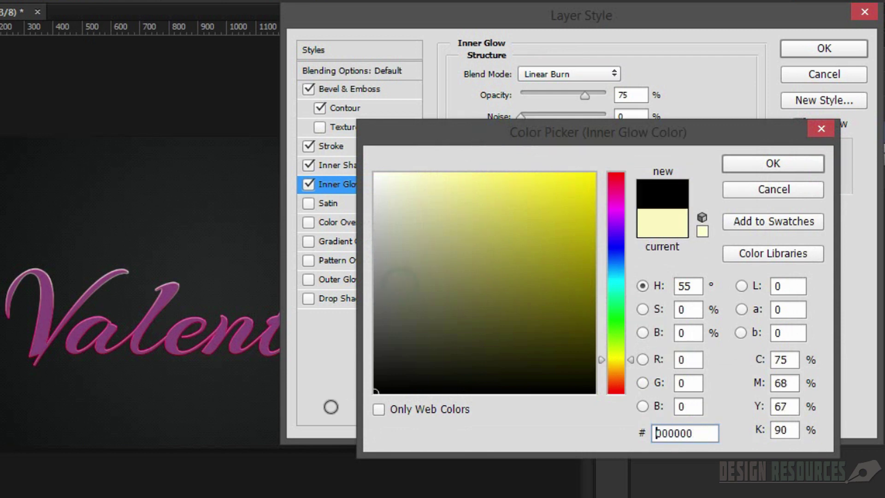
{"action": "left_click", "coordinate": [756, 166]}
{"action": "double_click", "coordinate": [642, 94]}
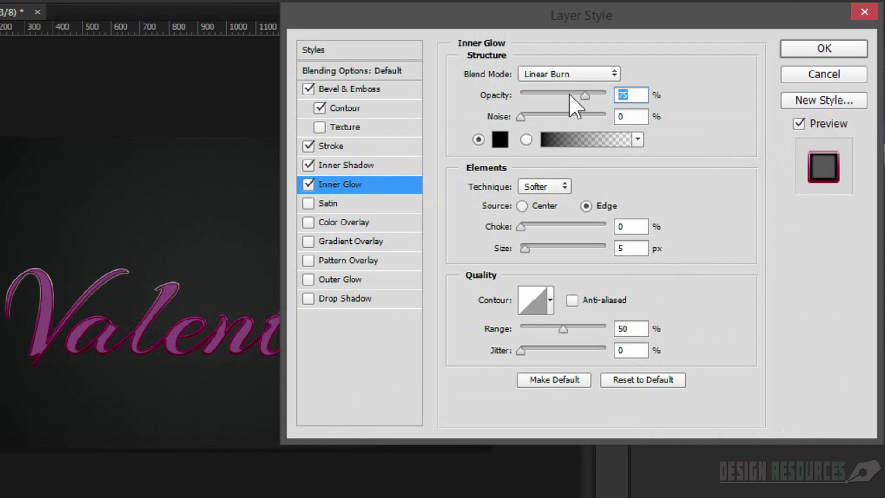
{"action": "type", "text": "20"}
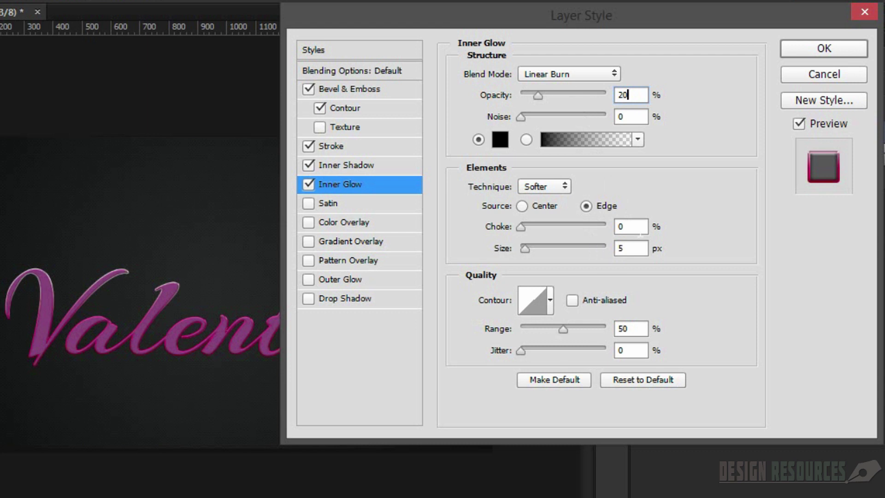
{"action": "left_click", "coordinate": [630, 249]}
{"action": "type", "text": "15"}
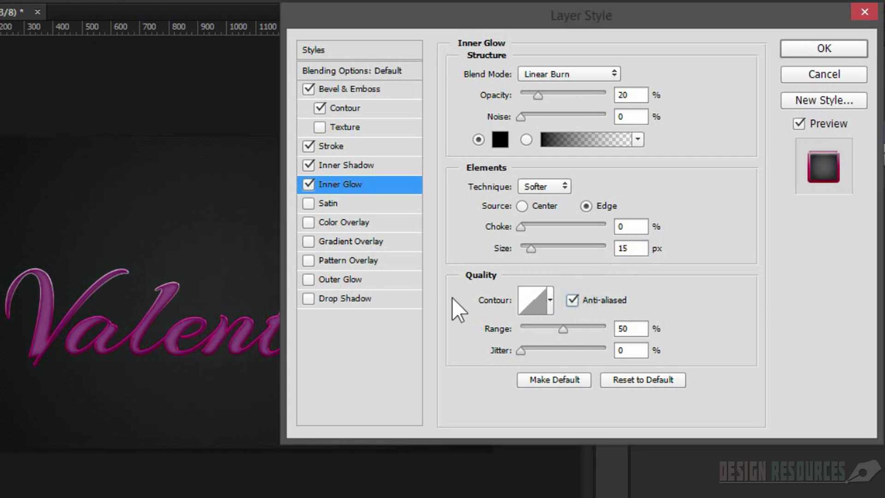
Make the satin a white Overlay with 3 px distance and 0 px size, and enable Color Overlay.
{"action": "left_click", "coordinate": [333, 203]}
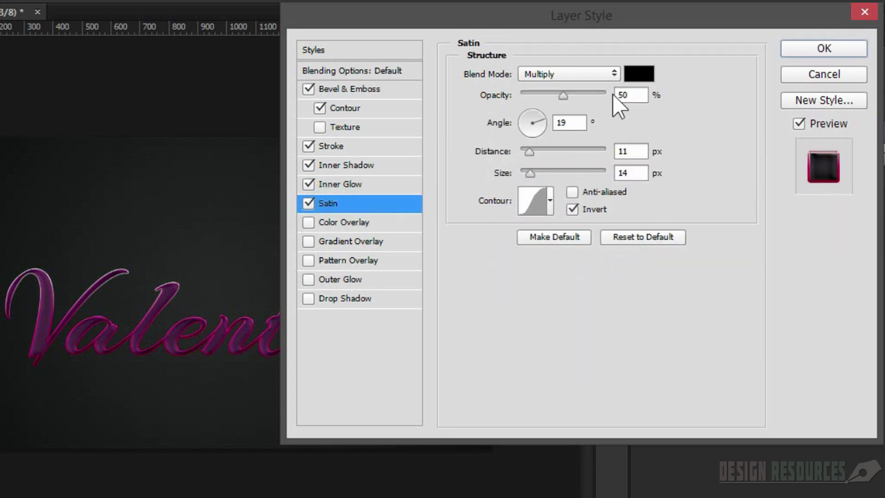
{"action": "left_click", "coordinate": [591, 76]}
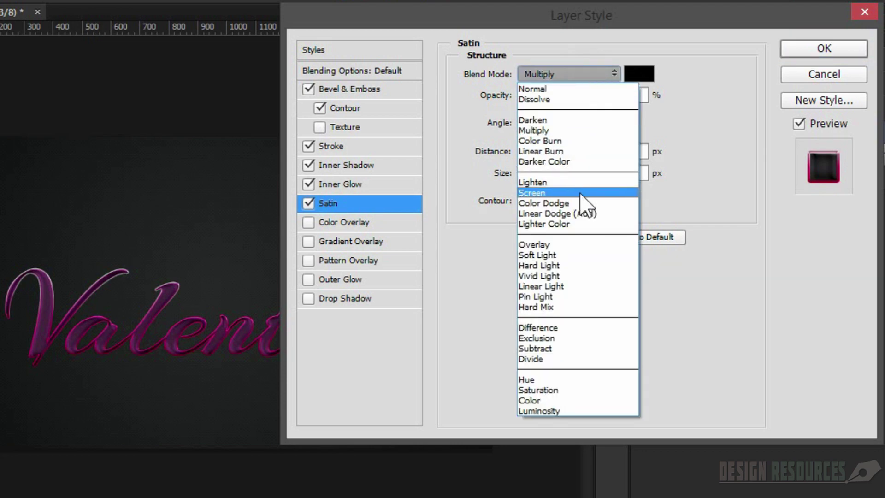
{"action": "left_click", "coordinate": [571, 244]}
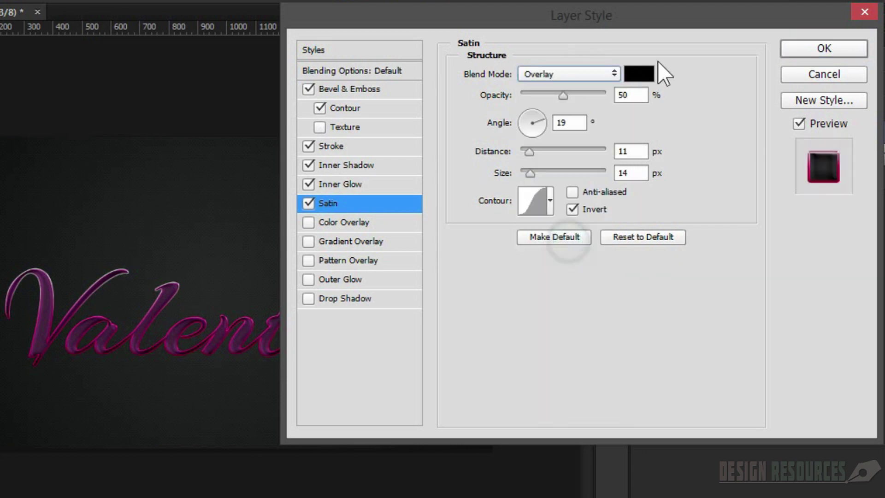
{"action": "left_click", "coordinate": [639, 78]}
{"action": "mouse_move", "coordinate": [463, 225]}
{"action": "left_mouse_down"}
{"action": "mouse_move", "coordinate": [474, 235]}
{"action": "mouse_move", "coordinate": [375, 173]}
{"action": "left_mouse_up"}
{"action": "left_click", "coordinate": [760, 166]}
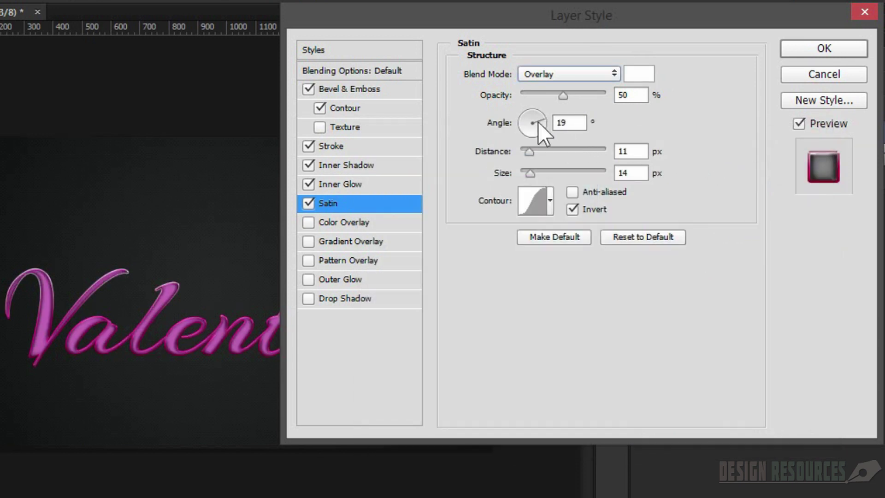
{"action": "left_click", "coordinate": [631, 151]}
{"action": "type", "text": "3"}
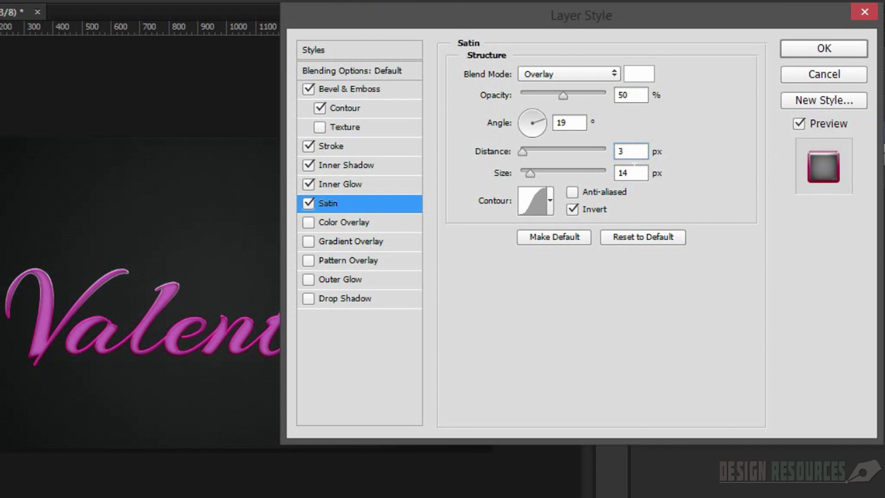
{"action": "key", "text": "Tab"}
{"action": "type", "text": "0"}
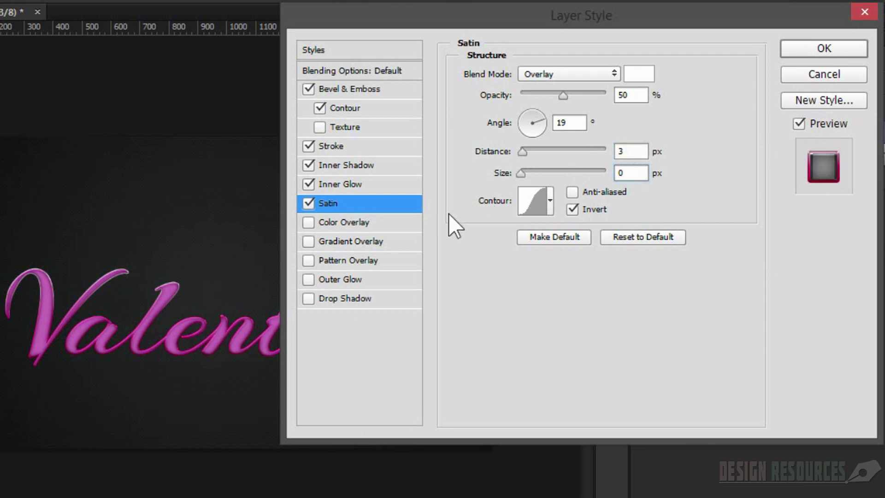
{"action": "left_click", "coordinate": [352, 223]}
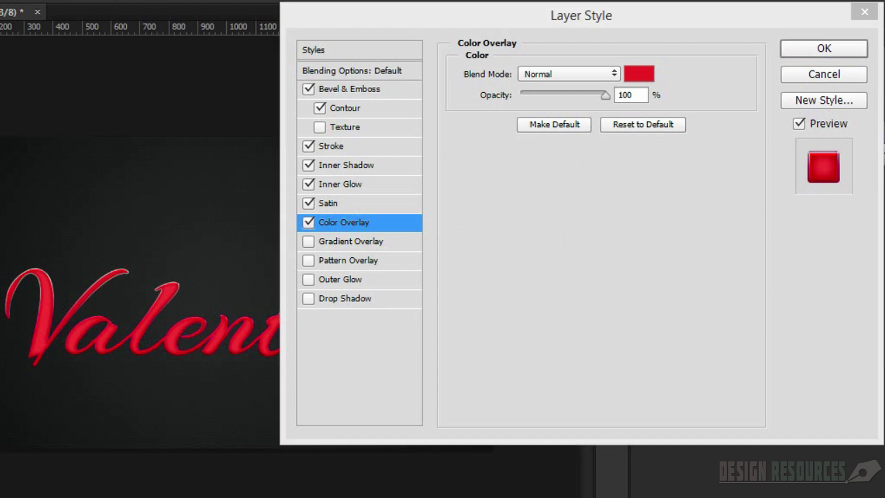
Set the colour overlay to dark grey 5e5e5e blended in Soft Light mode.
{"action": "left_click", "coordinate": [639, 76]}
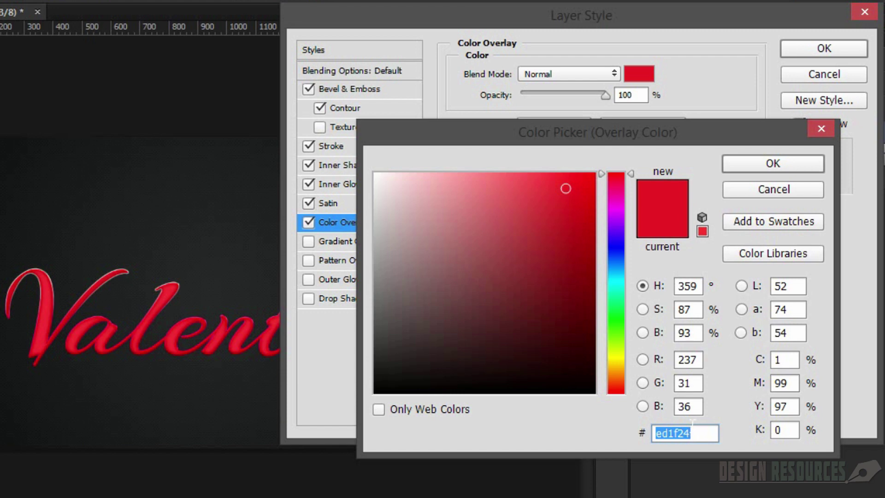
{"action": "type", "text": "5e5"}
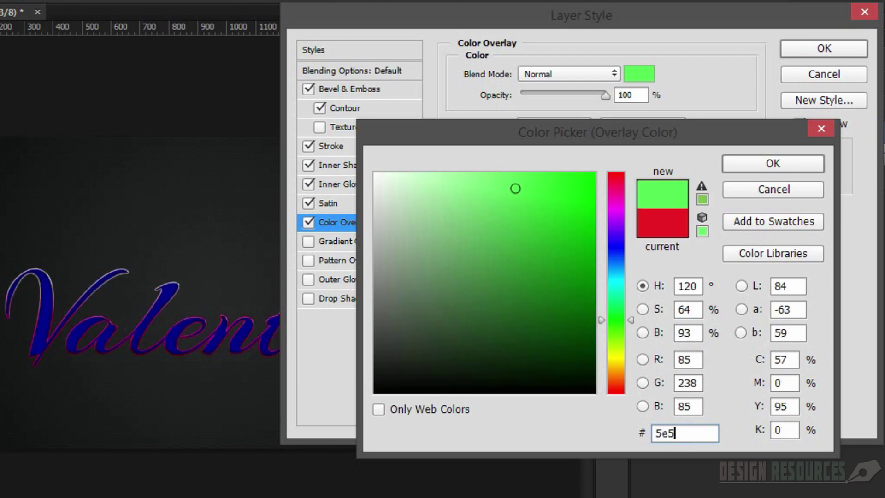
{"action": "type", "text": "e5e"}
{"action": "key", "text": "Return"}
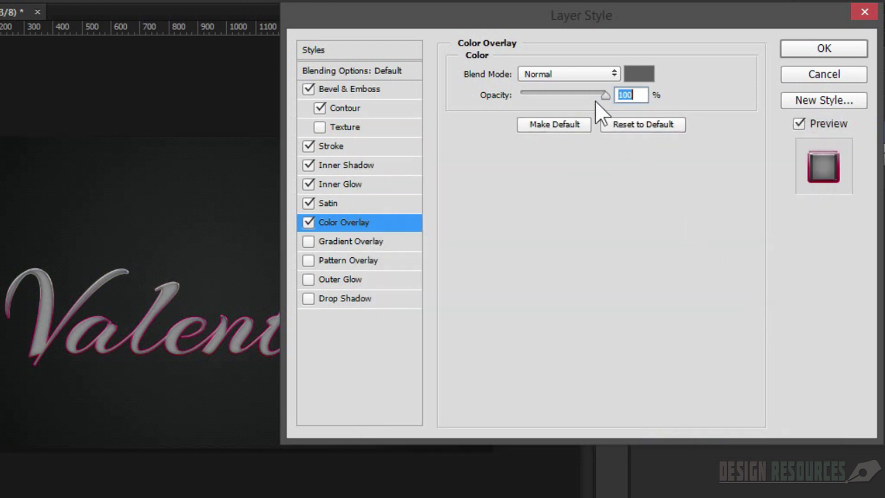
{"action": "left_click_drag", "start_coordinate": [605, 95], "coordinate": [723, 102]}
{"action": "left_click", "coordinate": [591, 74]}
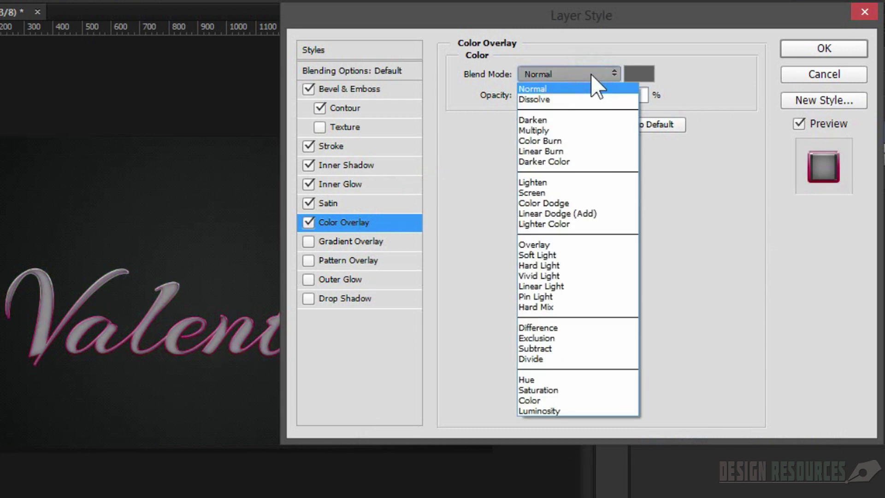
{"action": "left_click", "coordinate": [537, 256]}
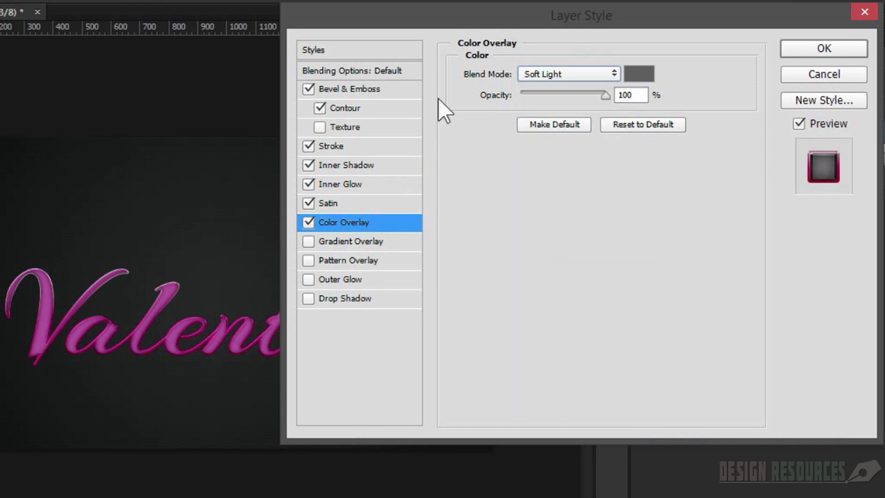
{"action": "left_click_drag", "start_coordinate": [470, 23], "coordinate": [495, 23]}
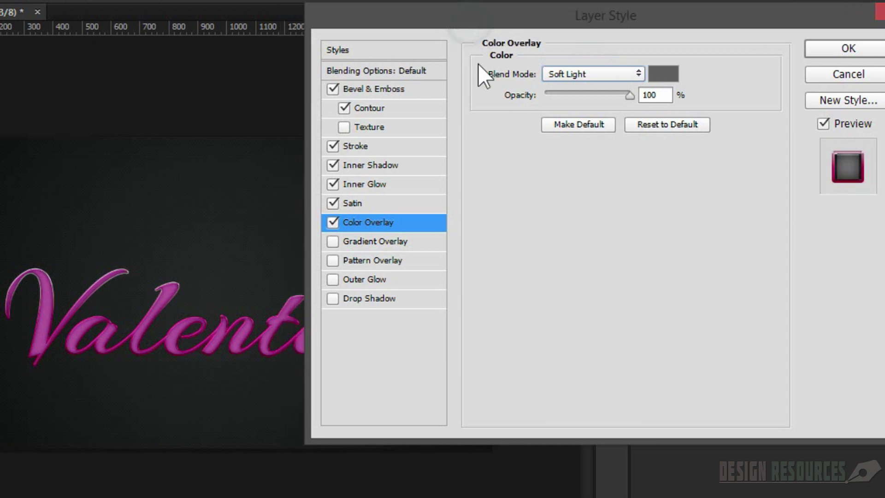
Turn on Gradient Overlay in Vivid Light mode and select its opacity value.
{"action": "left_click", "coordinate": [364, 243]}
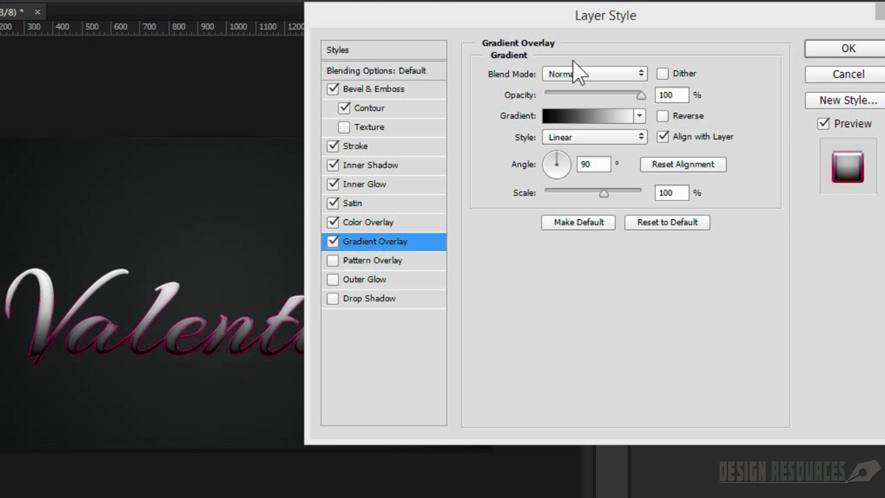
{"action": "left_click", "coordinate": [581, 74]}
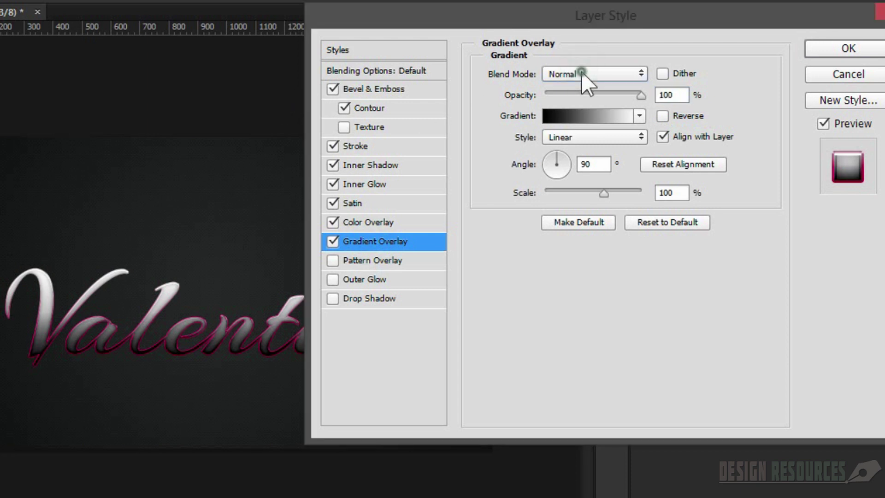
{"action": "left_click", "coordinate": [592, 277]}
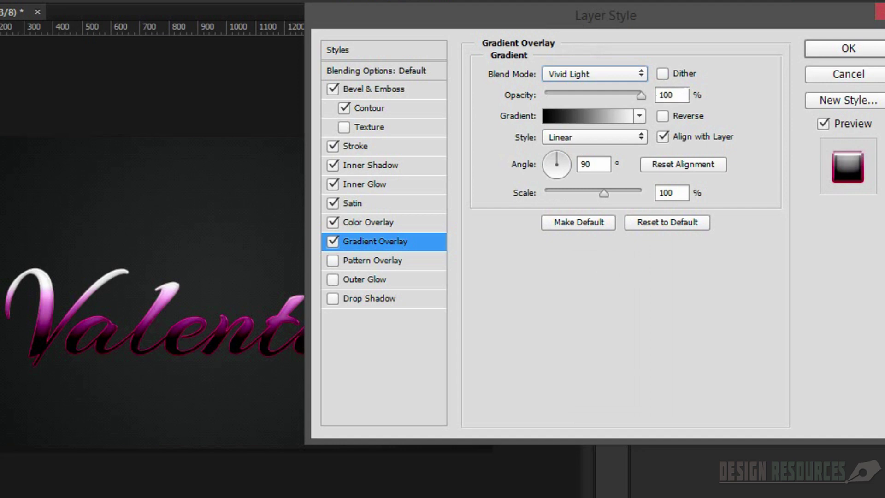
{"action": "double_click", "coordinate": [670, 95]}
Set the gradient overlay to 50% opacity and add gradient stops near 30% and 67%.
{"action": "type", "text": "50"}
{"action": "left_click", "coordinate": [614, 120]}
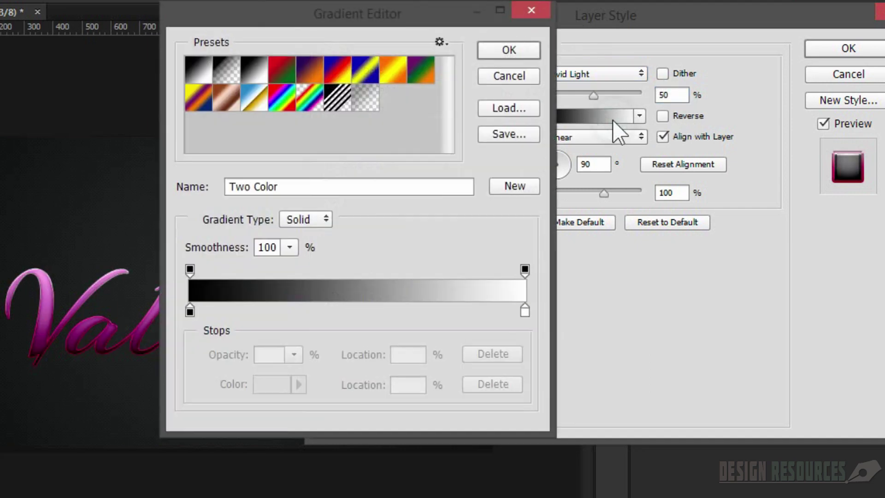
{"action": "left_click_drag", "start_coordinate": [322, 20], "coordinate": [366, 15]}
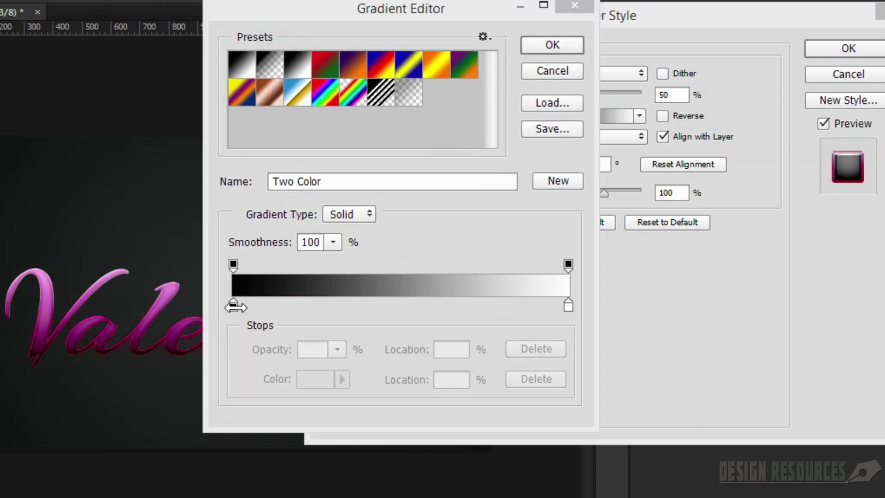
{"action": "left_click", "coordinate": [418, 21]}
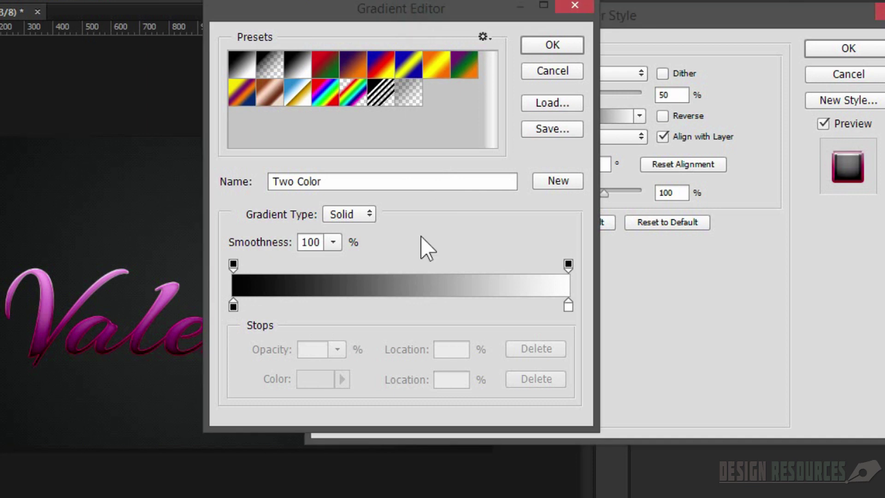
{"action": "left_click", "coordinate": [335, 306]}
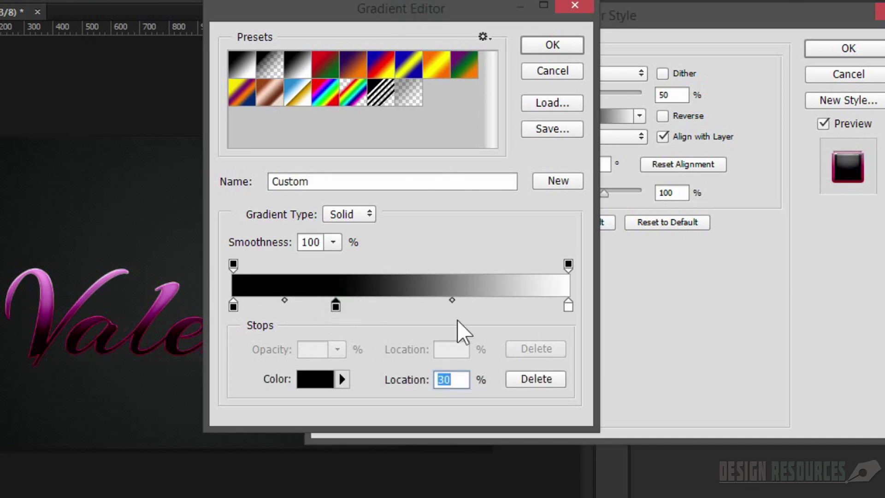
{"action": "left_click", "coordinate": [471, 305]}
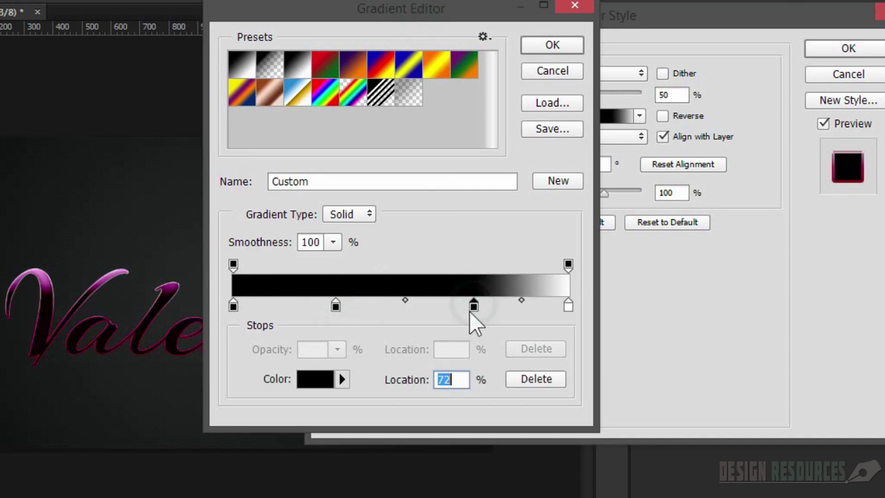
{"action": "left_click_drag", "start_coordinate": [472, 305], "coordinate": [460, 306]}
{"action": "left_click", "coordinate": [335, 306]}
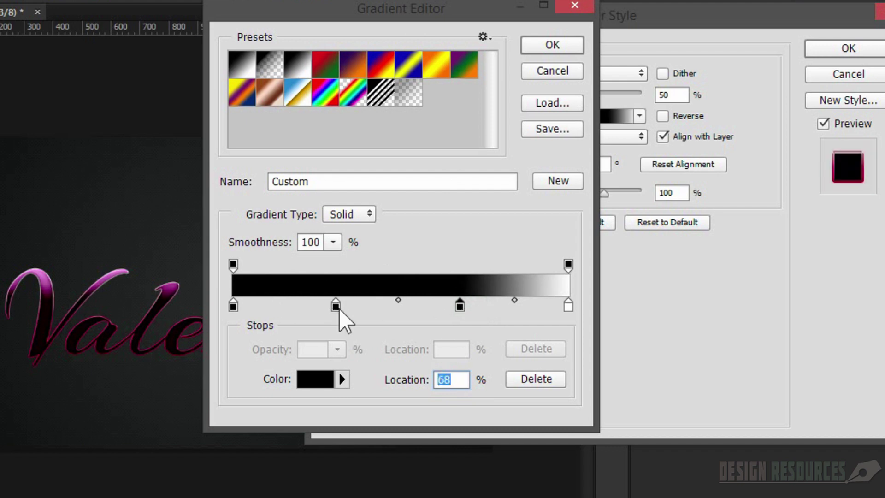
{"action": "left_click_drag", "start_coordinate": [335, 306], "coordinate": [331, 306]}
Colour the leftmost stop orange f8a821 and the 30% stop gold d29a27.
{"action": "double_click", "coordinate": [233, 307]}
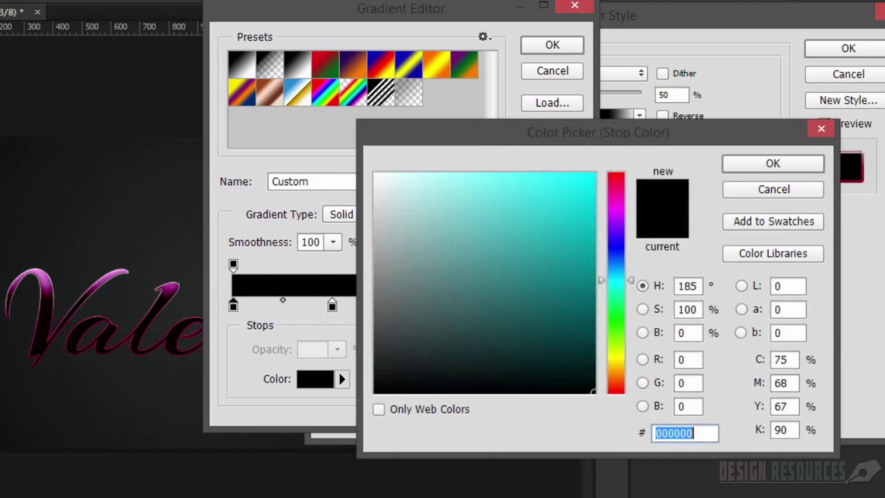
{"action": "type", "text": "f8"}
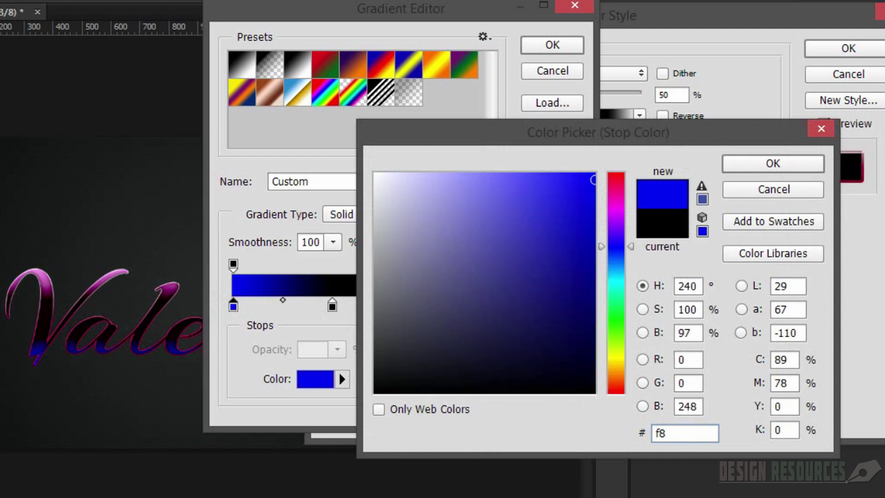
{"action": "type", "text": "a821"}
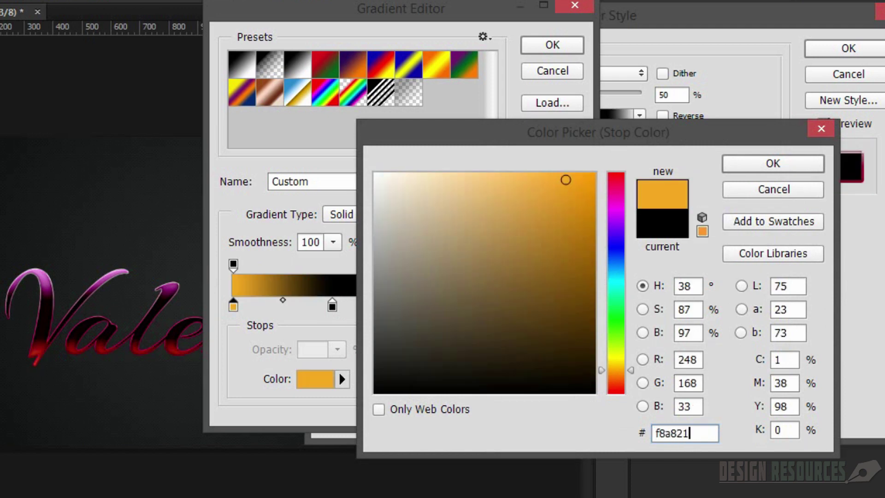
{"action": "left_click", "coordinate": [789, 166]}
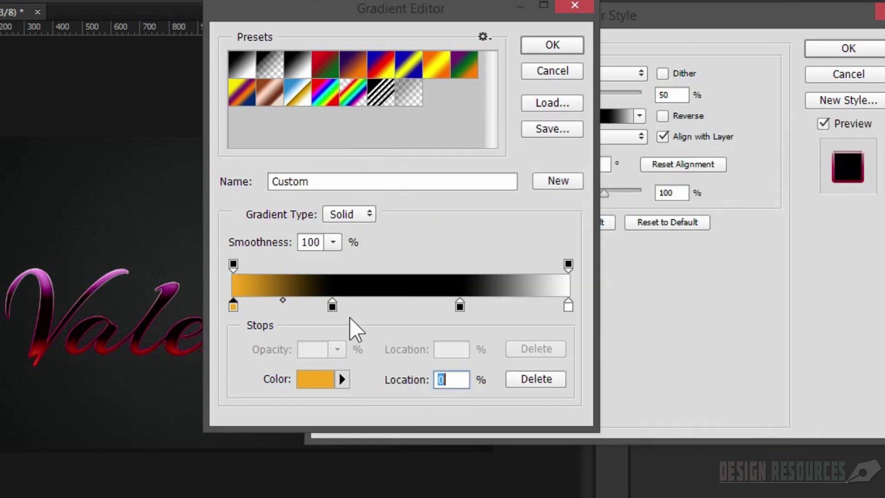
{"action": "double_click", "coordinate": [333, 305]}
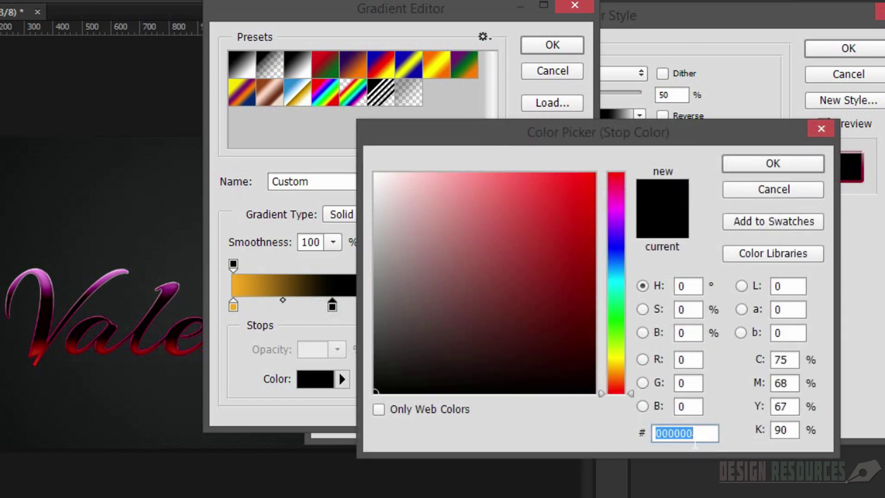
{"action": "type", "text": "d29a27"}
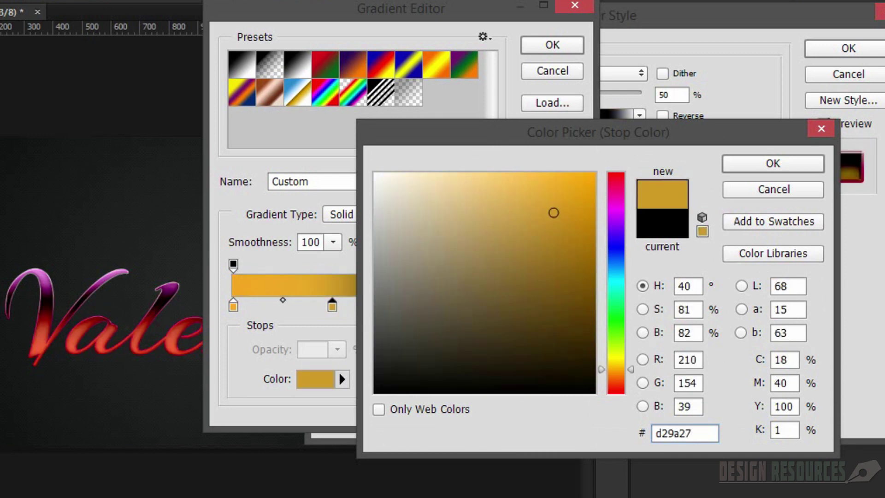
{"action": "key", "text": "Return"}
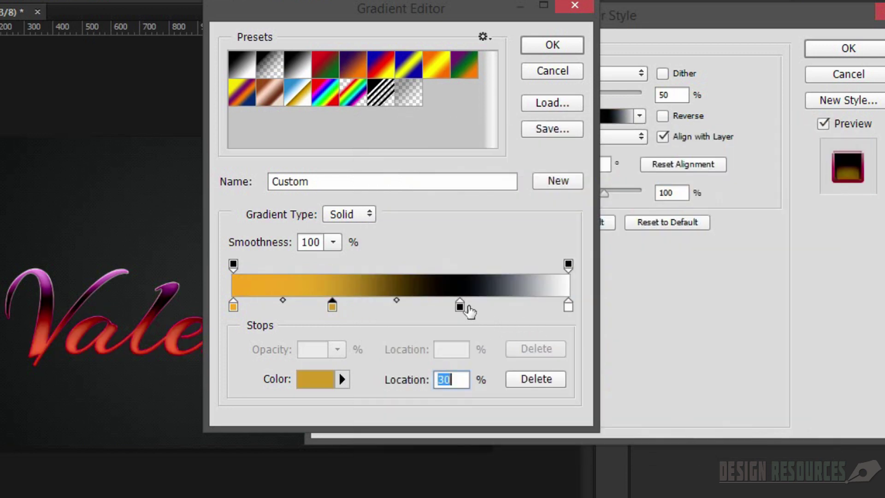
Colour the 67% stop pale yellow faf2ab and the right end stop dark gold b17f28.
{"action": "double_click", "coordinate": [460, 306]}
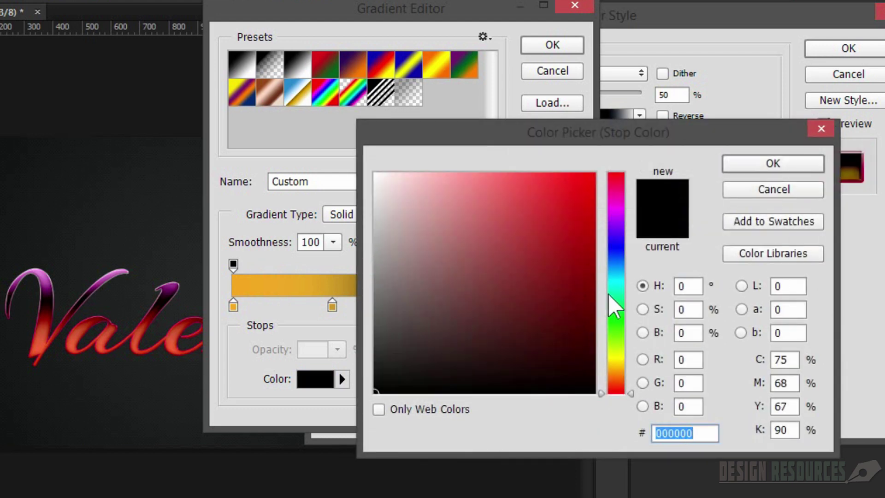
{"action": "type", "text": "faf"}
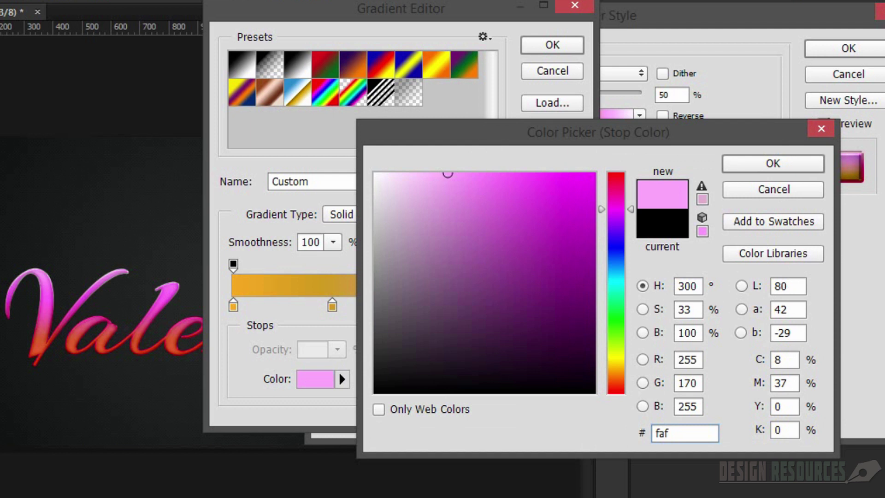
{"action": "type", "text": "2a"}
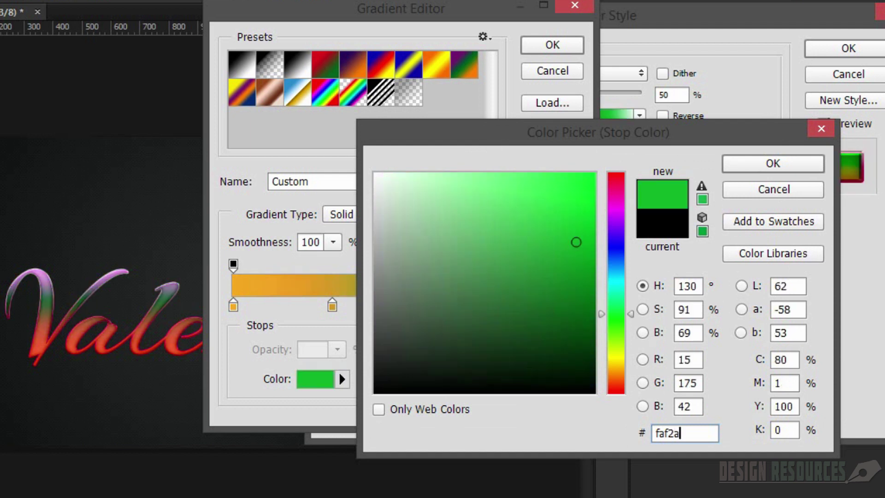
{"action": "type", "text": "b"}
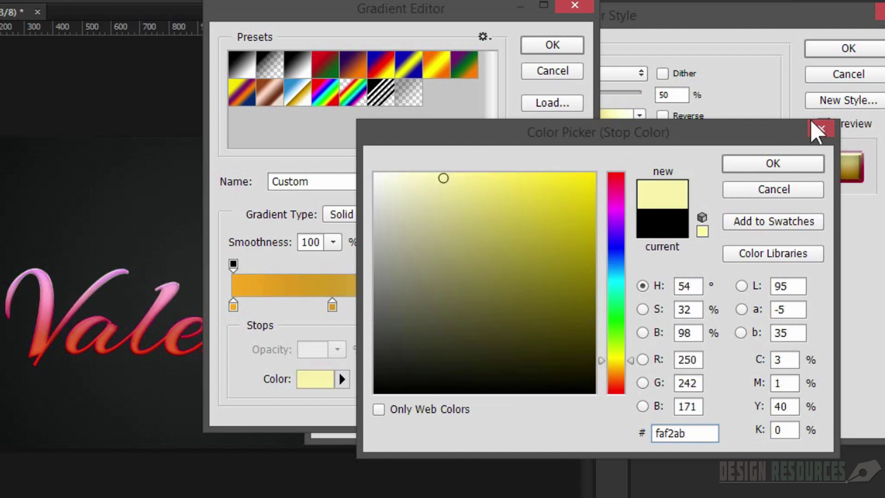
{"action": "left_click", "coordinate": [789, 170]}
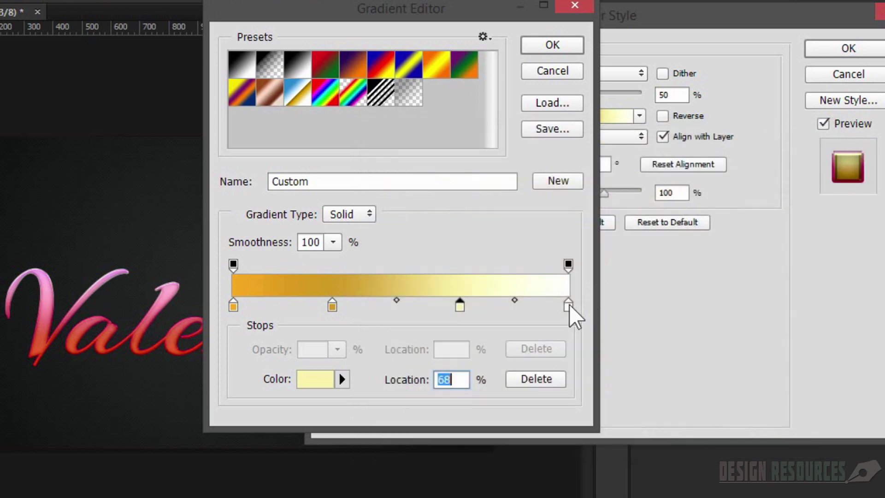
{"action": "left_click", "coordinate": [568, 306]}
{"action": "double_click", "coordinate": [569, 306]}
{"action": "type", "text": "b"}
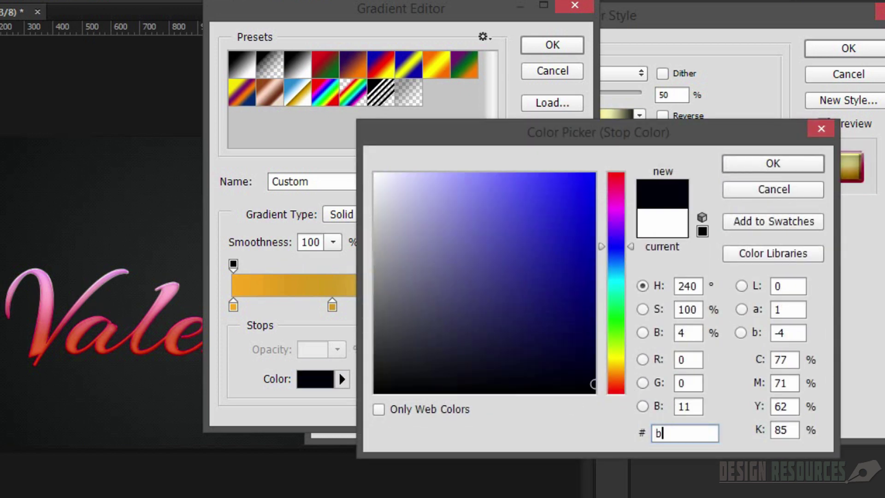
{"action": "type", "text": "17"}
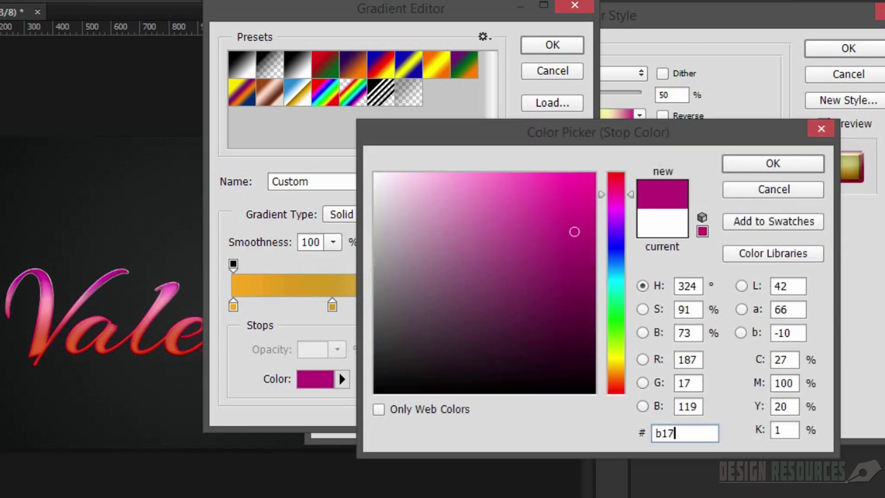
{"action": "type", "text": "f28"}
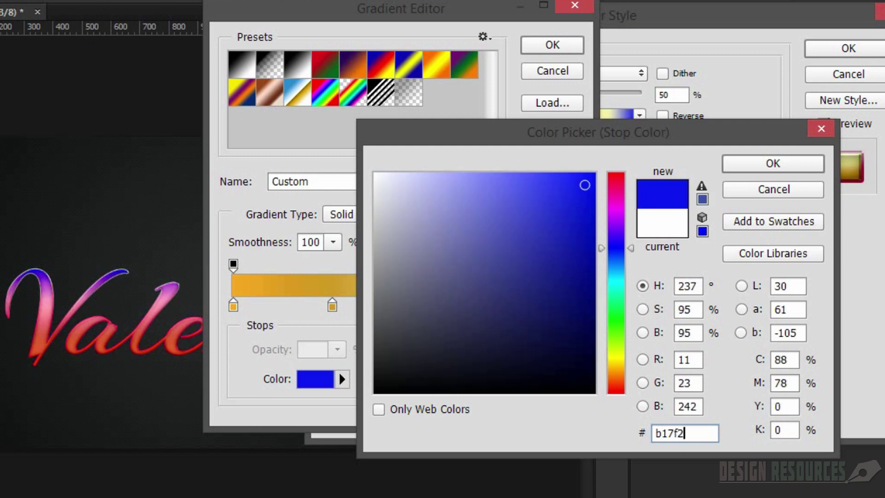
{"action": "left_click", "coordinate": [779, 166]}
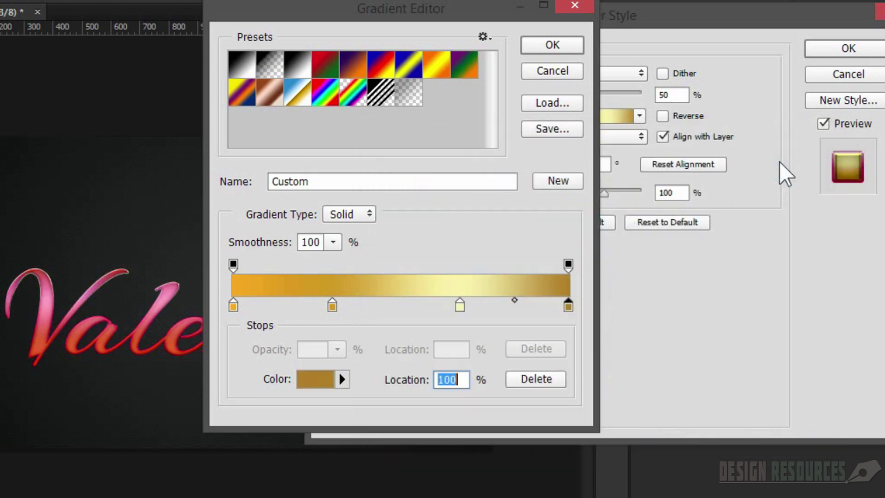
Accept the gold gradient and raise the gradient overlay scale to 150%.
{"action": "left_click", "coordinate": [565, 44]}
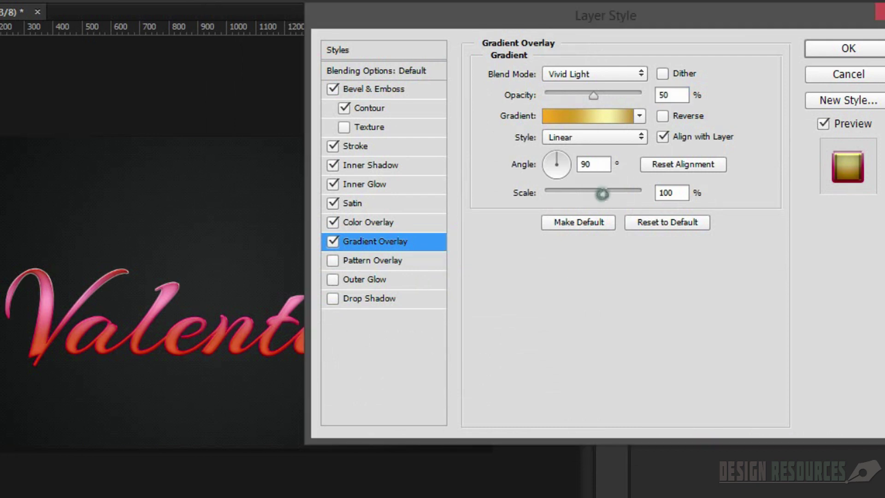
{"action": "left_click_drag", "start_coordinate": [603, 194], "coordinate": [642, 194]}
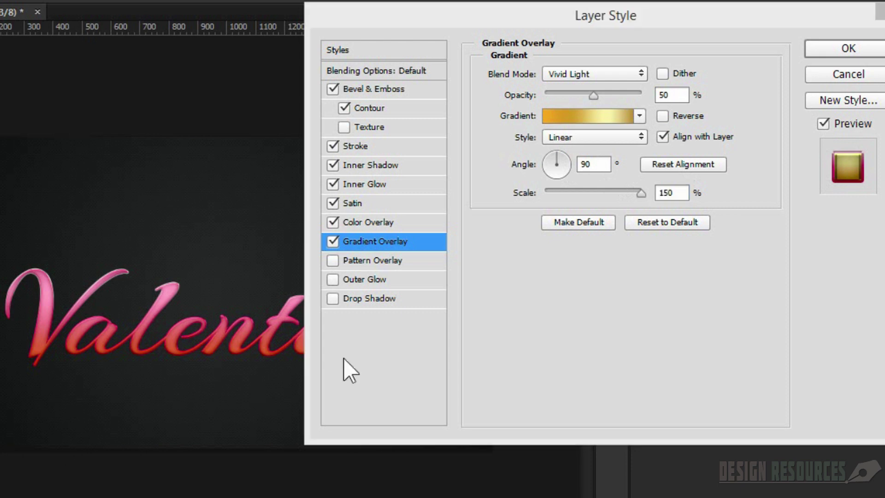
Add a Pattern Overlay at 5% scale using the pink diagonal-stripe pattern.
{"action": "left_click", "coordinate": [373, 261]}
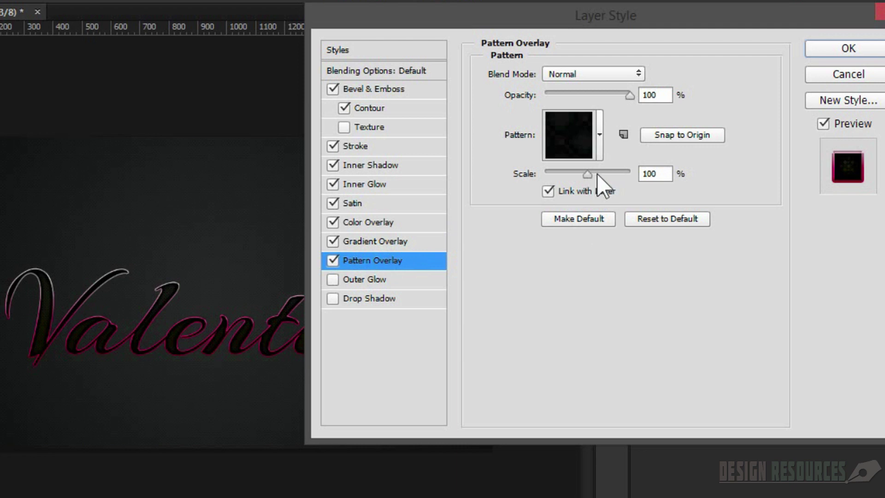
{"action": "double_click", "coordinate": [654, 174]}
{"action": "type", "text": "5"}
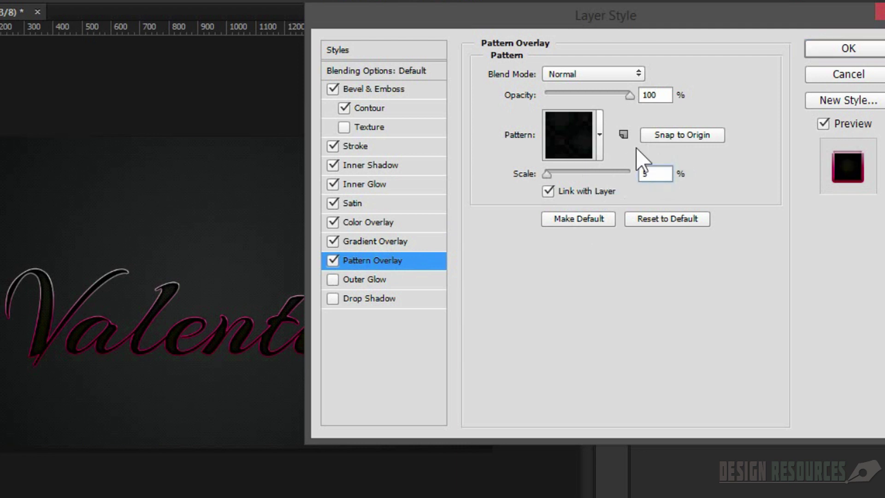
{"action": "left_click", "coordinate": [599, 136]}
{"action": "left_click", "coordinate": [398, 199]}
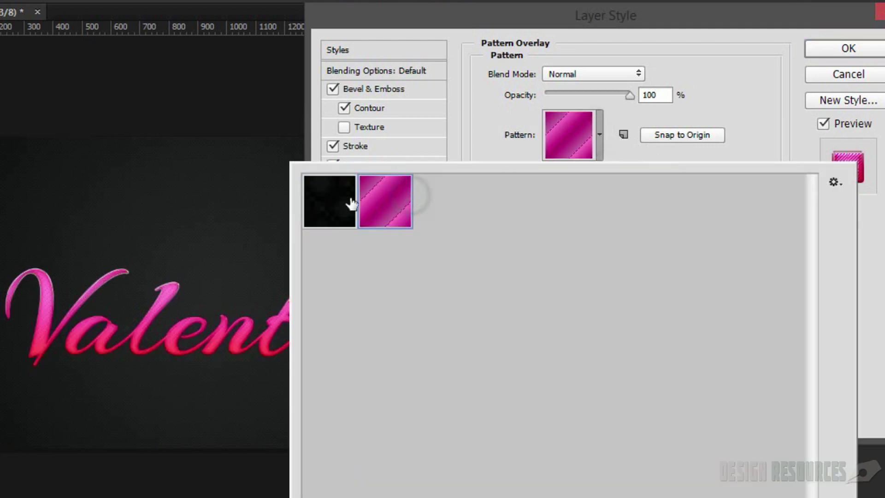
{"action": "left_click_drag", "start_coordinate": [620, 26], "coordinate": [602, 26]}
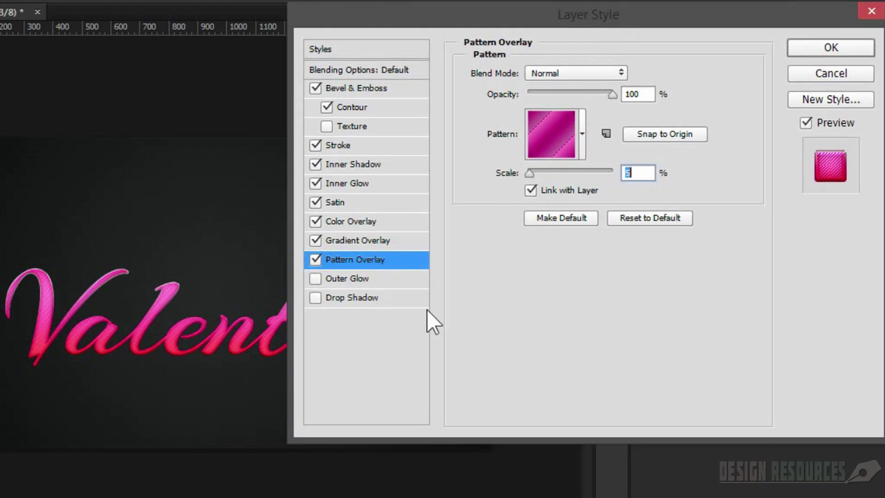
Enable Drop Shadow at 85% opacity with a local 90° angle.
{"action": "left_click", "coordinate": [368, 298]}
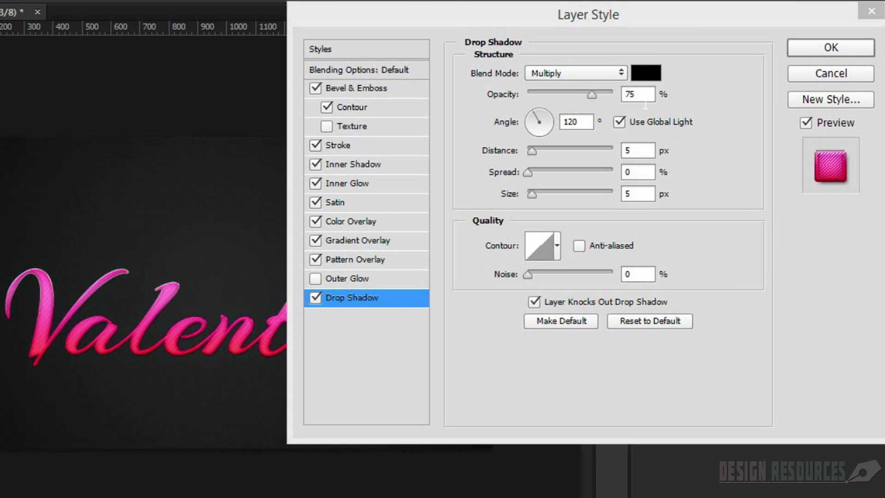
{"action": "left_click", "coordinate": [590, 93]}
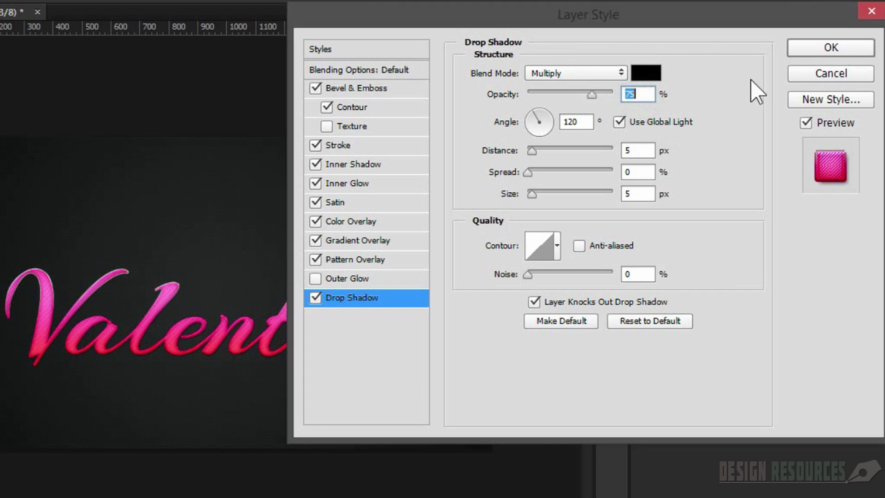
{"action": "type", "text": "85"}
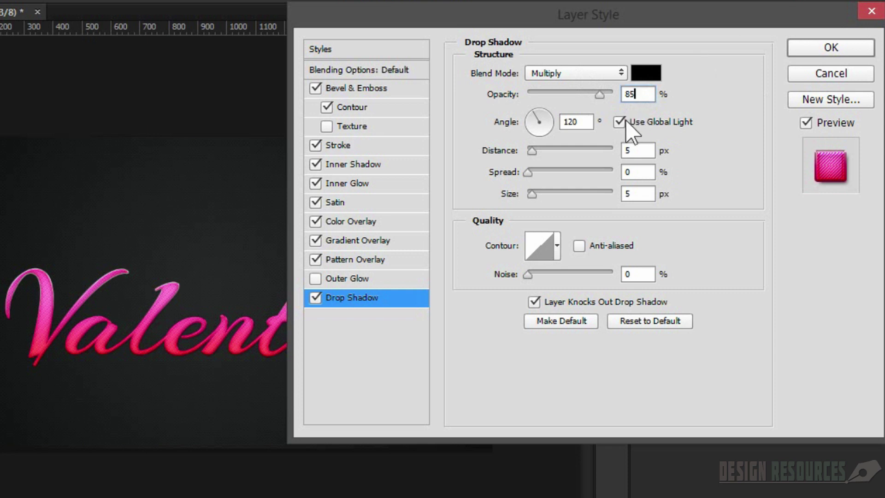
{"action": "left_click", "coordinate": [620, 123]}
{"action": "left_click", "coordinate": [588, 122]}
{"action": "type", "text": "90"}
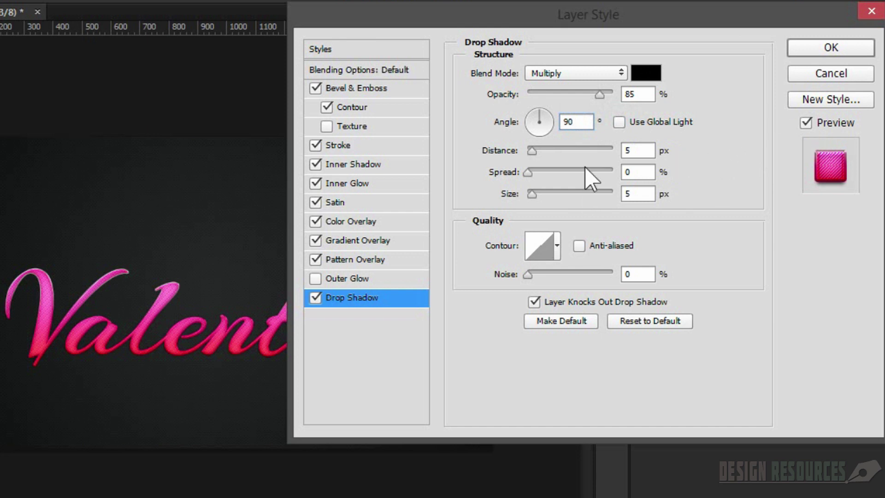
Set the drop shadow to 10 px distance, 30% spread and 10 px size, then apply the styles.
{"action": "double_click", "coordinate": [631, 149]}
{"action": "type", "text": "10"}
{"action": "double_click", "coordinate": [631, 171]}
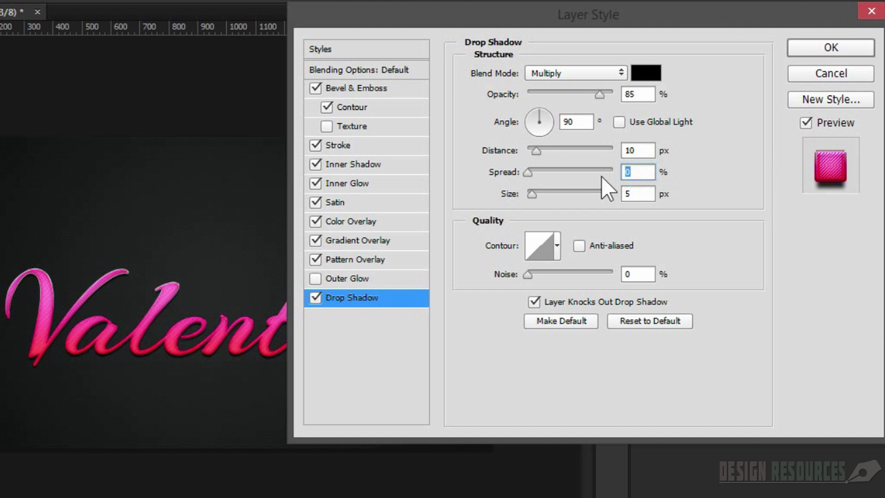
{"action": "type", "text": "30"}
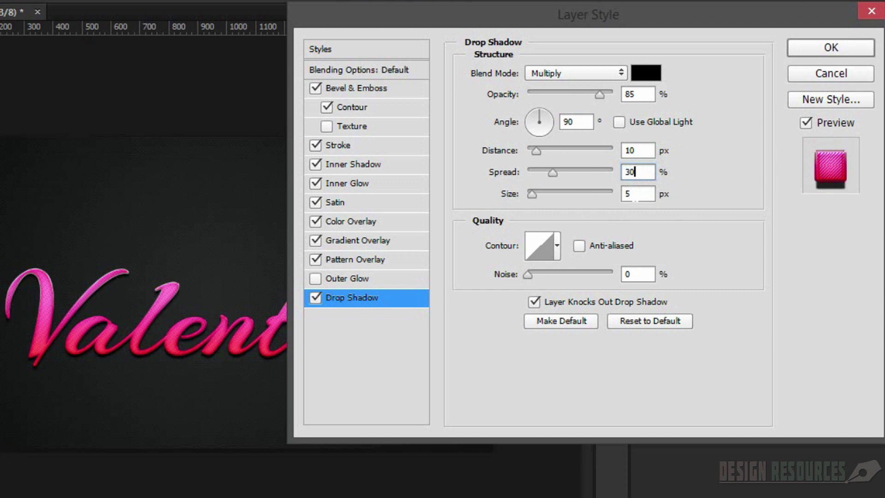
{"action": "double_click", "coordinate": [636, 193]}
{"action": "type", "text": "10"}
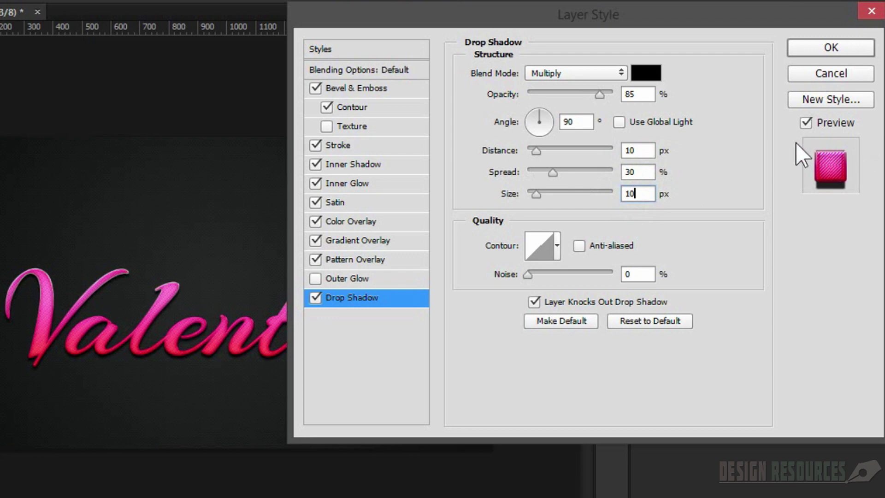
{"action": "left_click", "coordinate": [825, 46]}
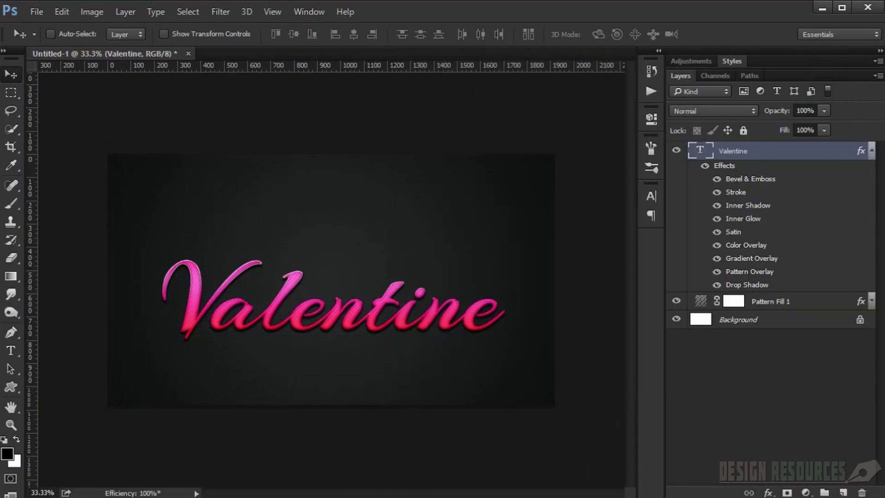
{"action": "scroll", "coordinate": [237, 409], "scroll_direction": "up", "scroll_amount": 4}
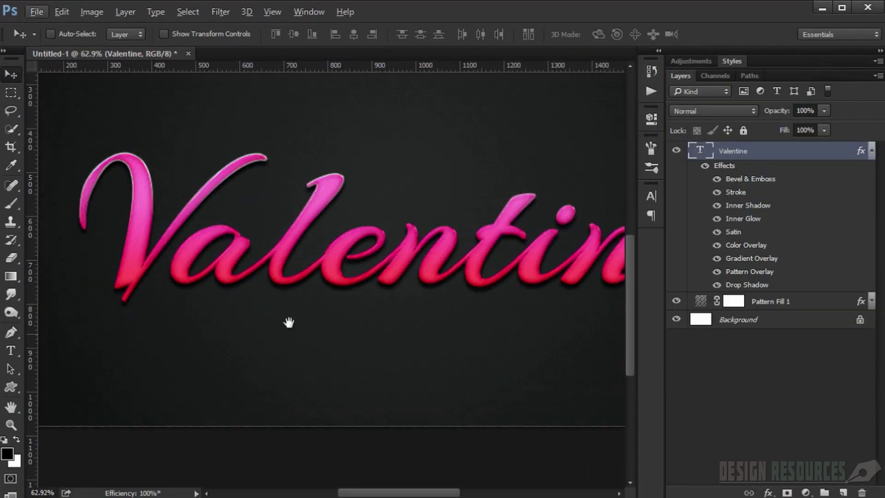
{"action": "scroll", "coordinate": [283, 343], "scroll_direction": "down", "scroll_amount": 2}
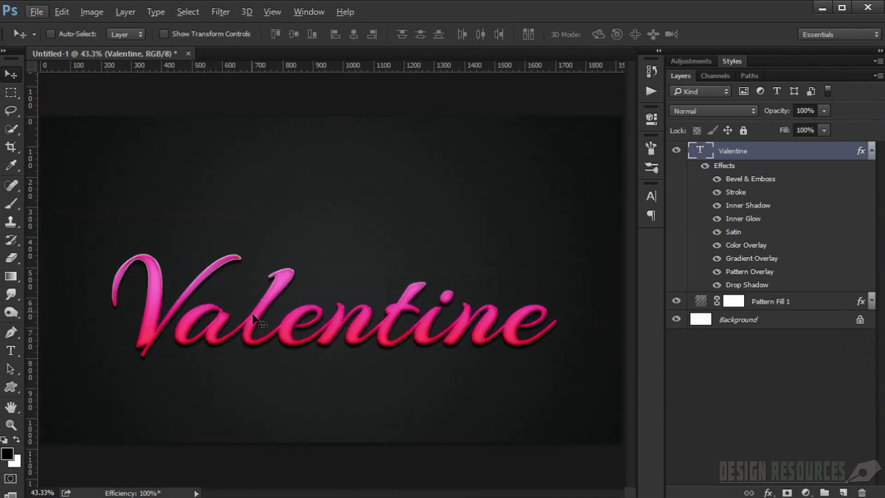
Duplicate the styled Valentine layer above it and retype the copy as 'Happy'.
{"action": "left_click_drag", "start_coordinate": [254, 322], "coordinate": [271, 212]}
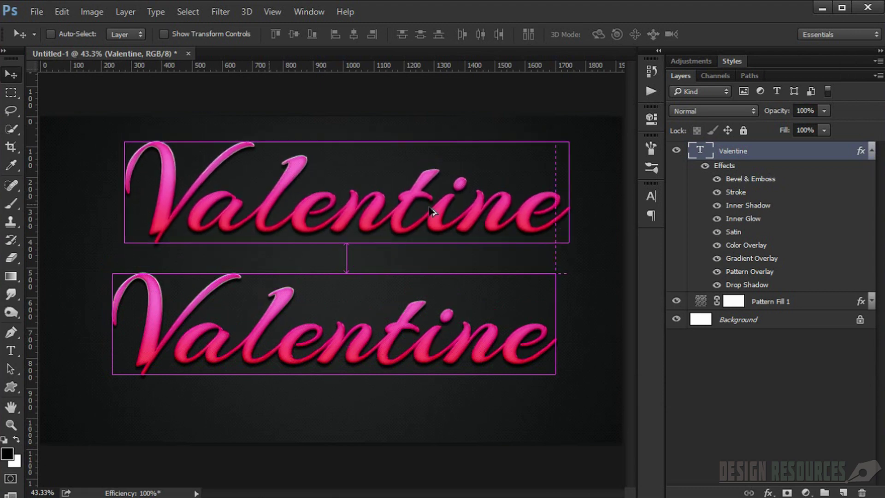
{"action": "double_click", "coordinate": [699, 149]}
{"action": "type", "text": "H"}
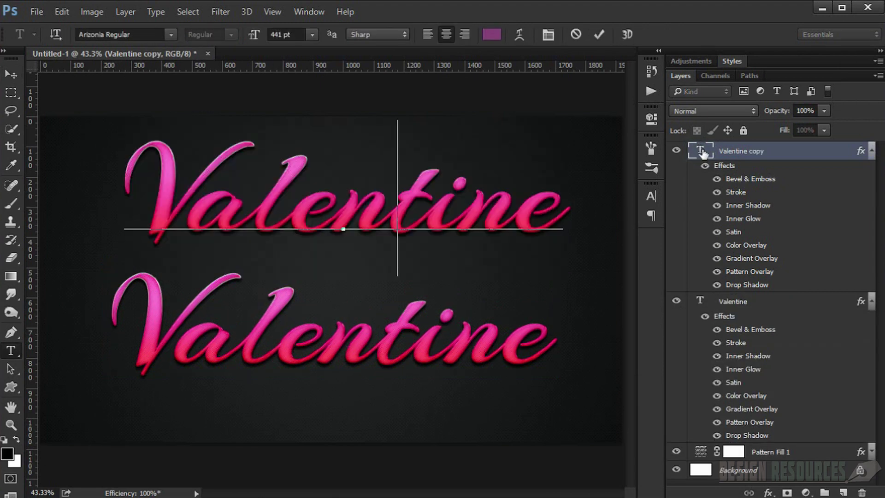
{"action": "type", "text": "A"}
{"action": "key", "text": "BackSpace"}
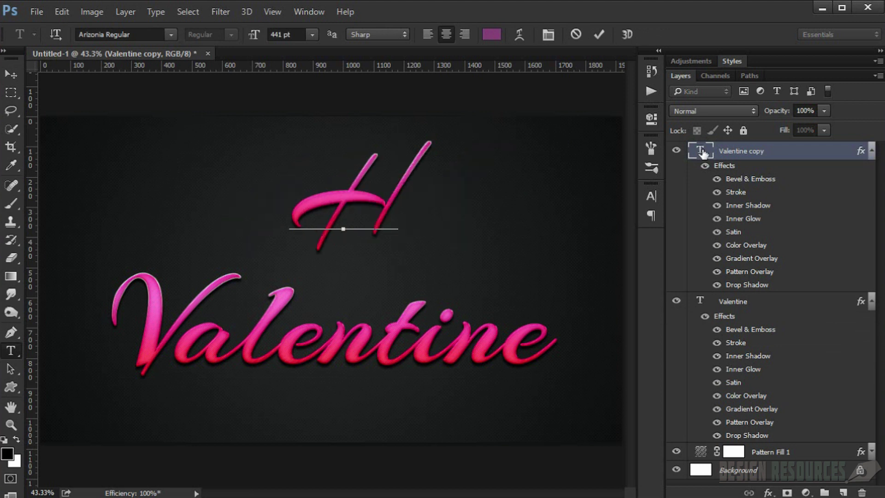
{"action": "type", "text": "appy"}
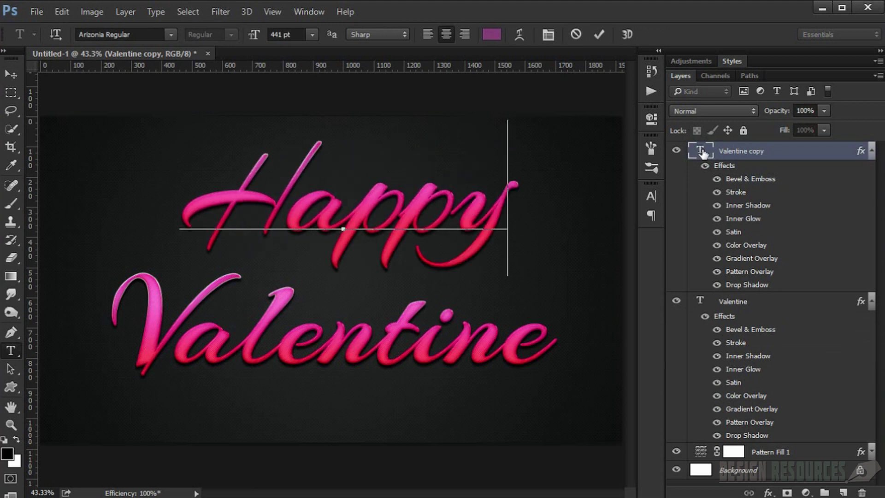
{"action": "left_click", "coordinate": [10, 74]}
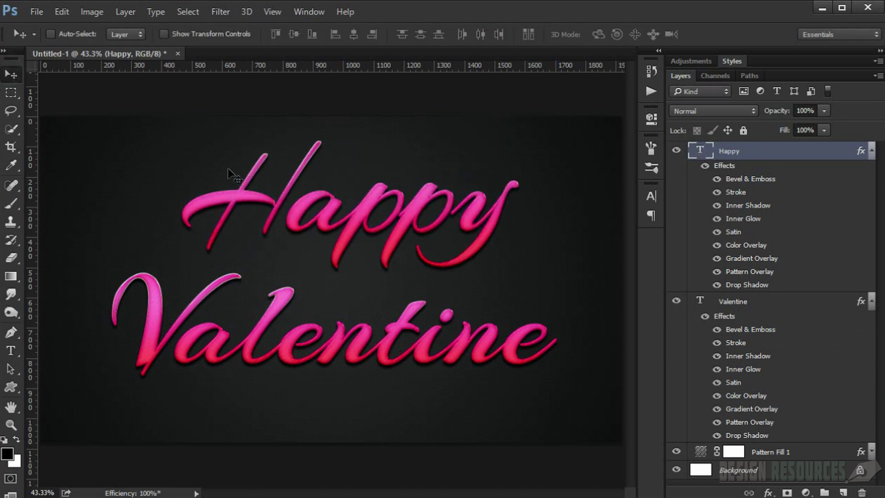
Nudge the 'Happy' text slightly left and down into place.
{"action": "left_click_drag", "start_coordinate": [275, 195], "coordinate": [271, 201]}
{"action": "key", "text": "ctrl"}
{"action": "left_click", "coordinate": [426, 470]}
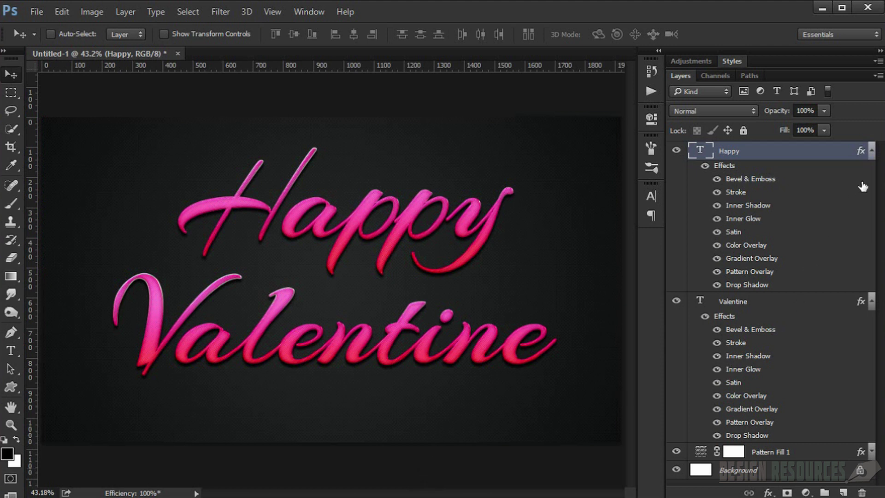